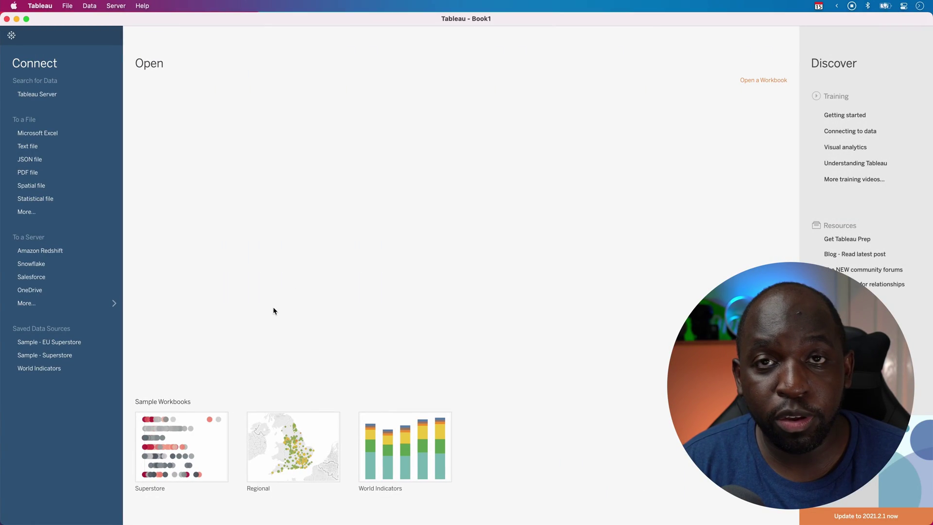
# Step: Filter the dashboard to Hedmark and clear it, then try an Order Date start of 19/04/2019 and restore it
pyautogui.press('super+shift+a')
pyautogui.moveTo(351, 178)
pyautogui.mouseDown()
pyautogui.moveTo(249, 316)
pyautogui.moveTo(206, 400)
pyautogui.mouseUp()
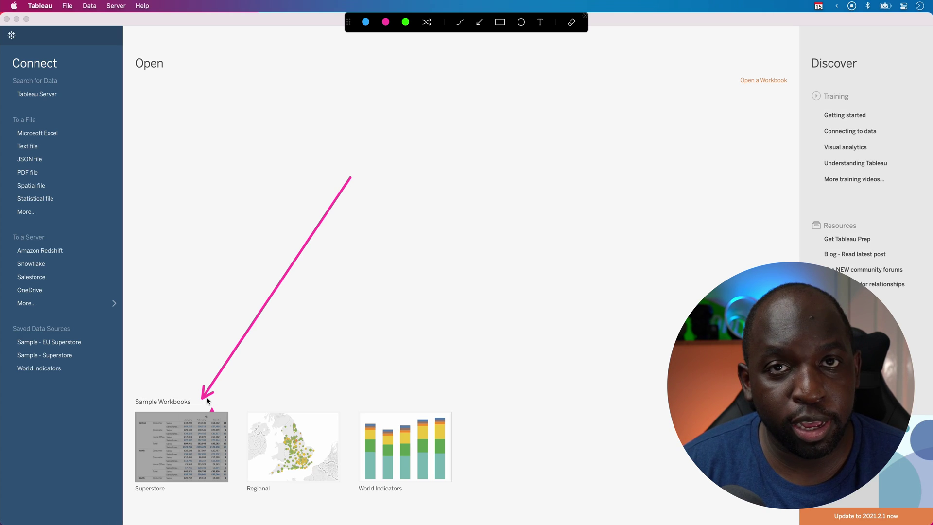
pyautogui.press('Escape')
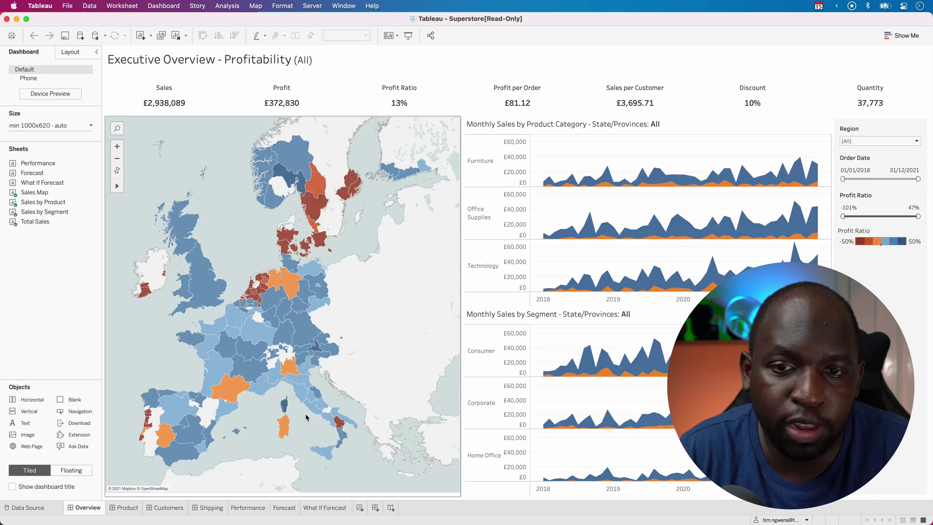
pyautogui.click(288, 159)
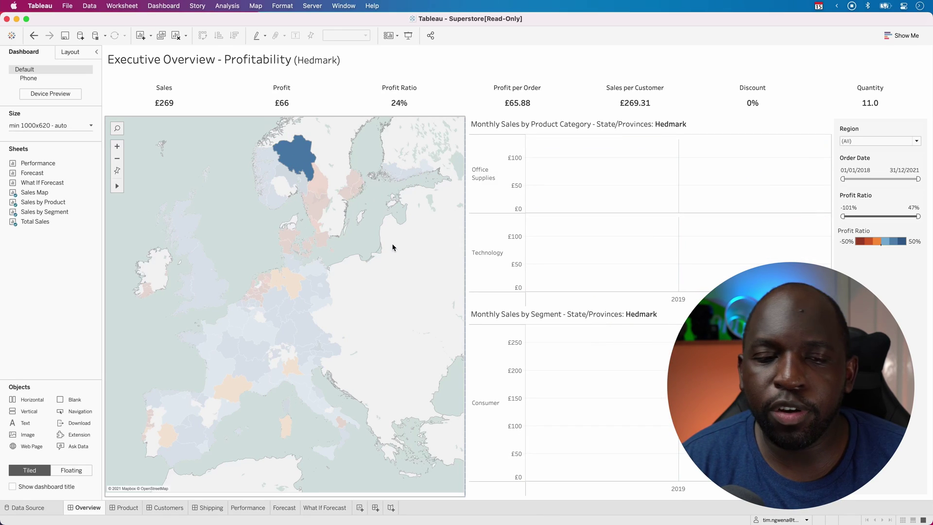
pyautogui.click(297, 160)
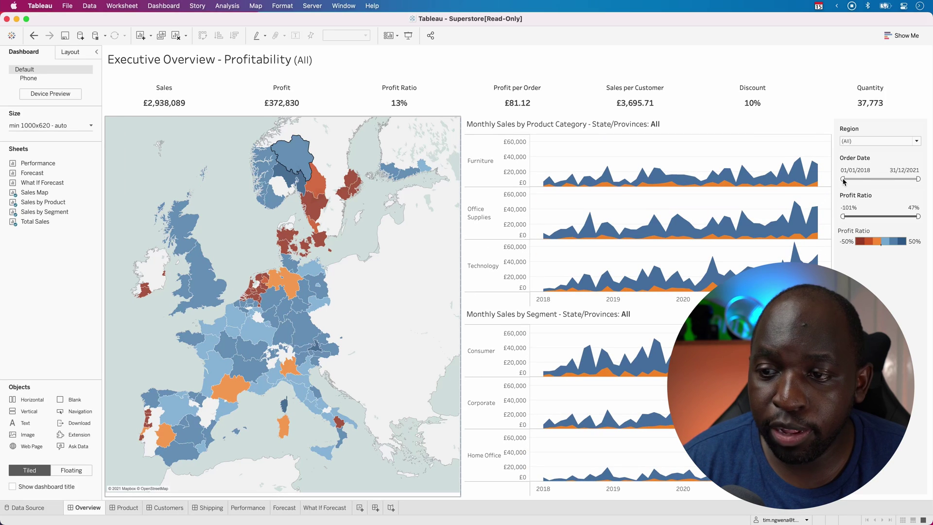
pyautogui.moveTo(842, 178); pyautogui.dragTo(906, 179)
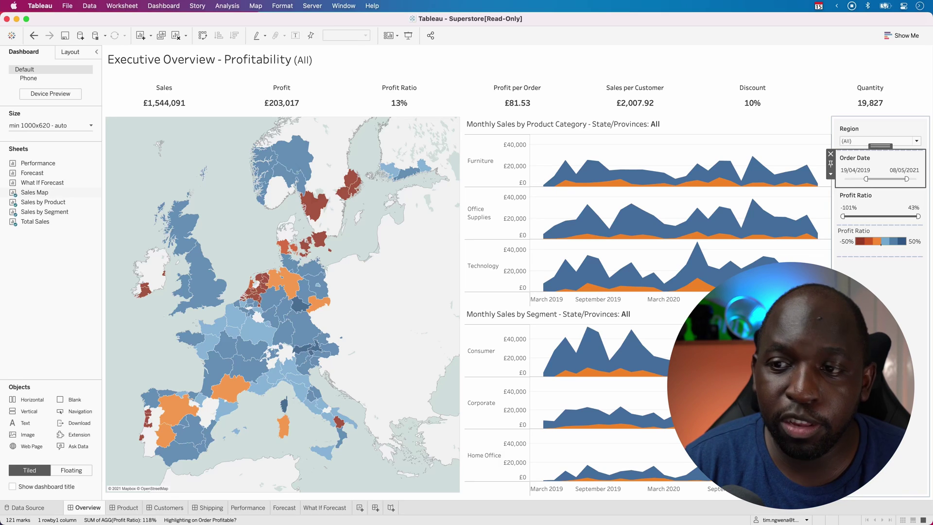
pyautogui.moveTo(907, 179); pyautogui.dragTo(843, 179)
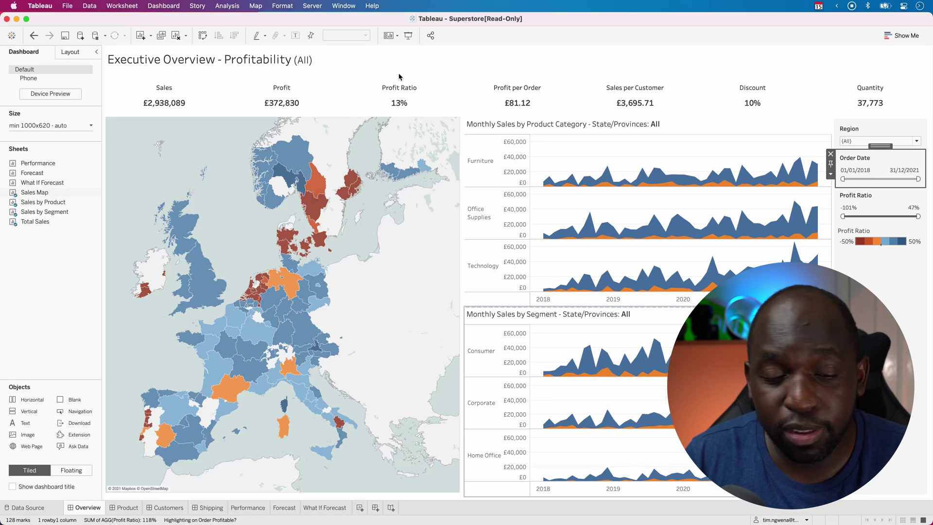
# Step: Start a performance recording from Help > Settings and Performance
pyautogui.press('ctrl')
pyautogui.moveTo(265, 197)
pyautogui.mouseDown()
pyautogui.moveTo(333, 53)
pyautogui.moveTo(372, 13)
pyautogui.mouseUp()
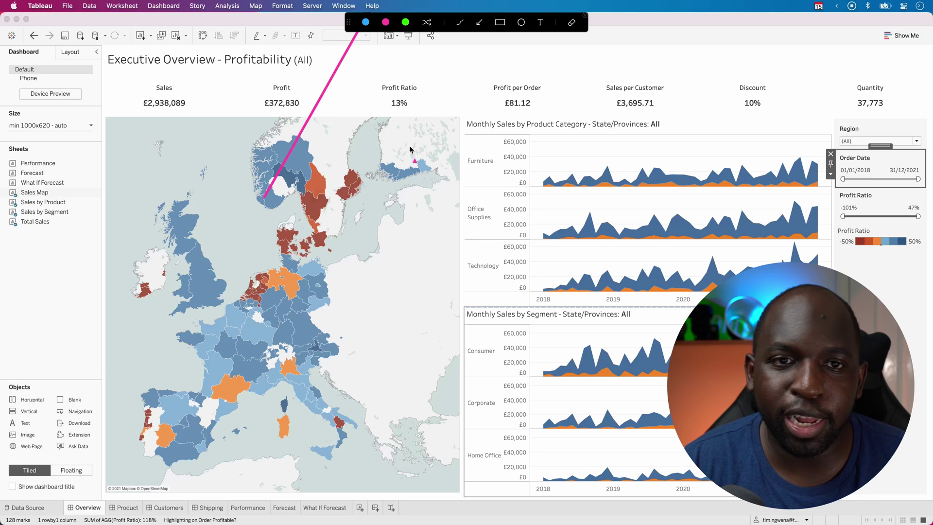
pyautogui.press('ctrl')
pyautogui.click(372, 5)
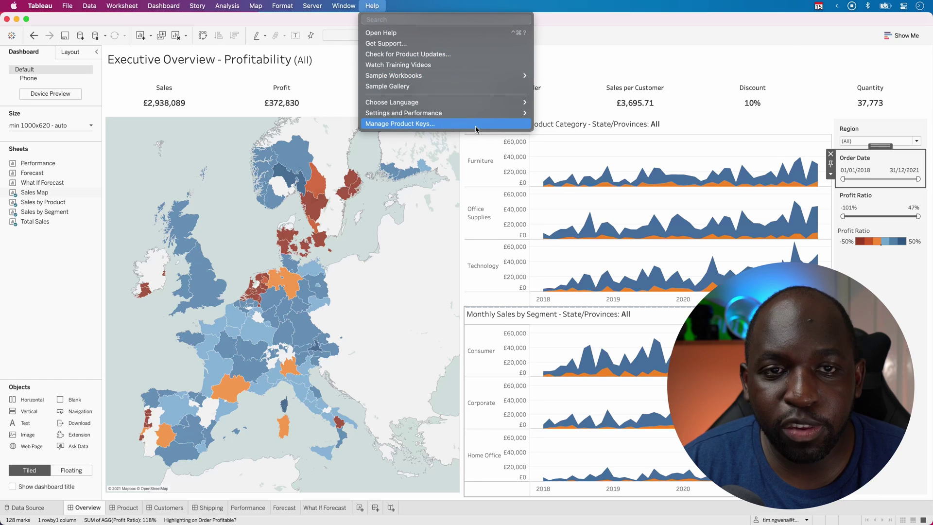
pyautogui.moveTo(476, 115)
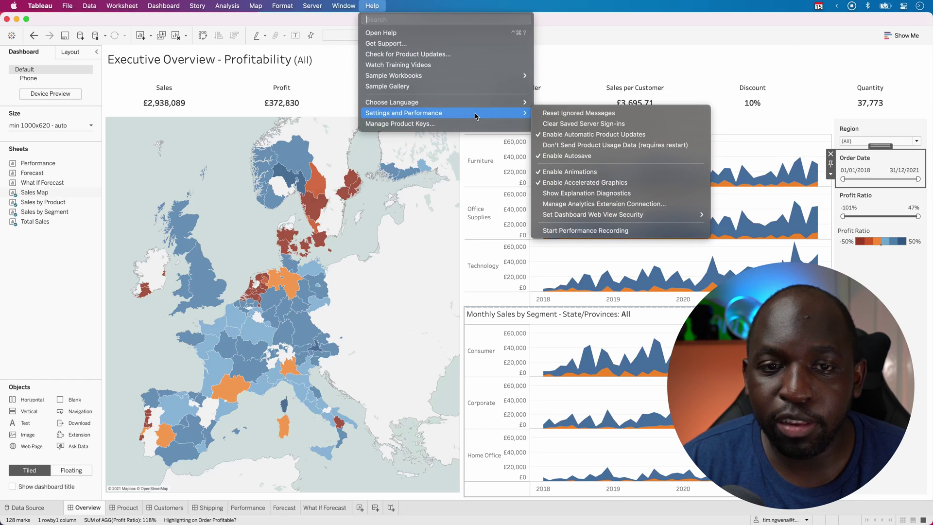
pyautogui.click(598, 231)
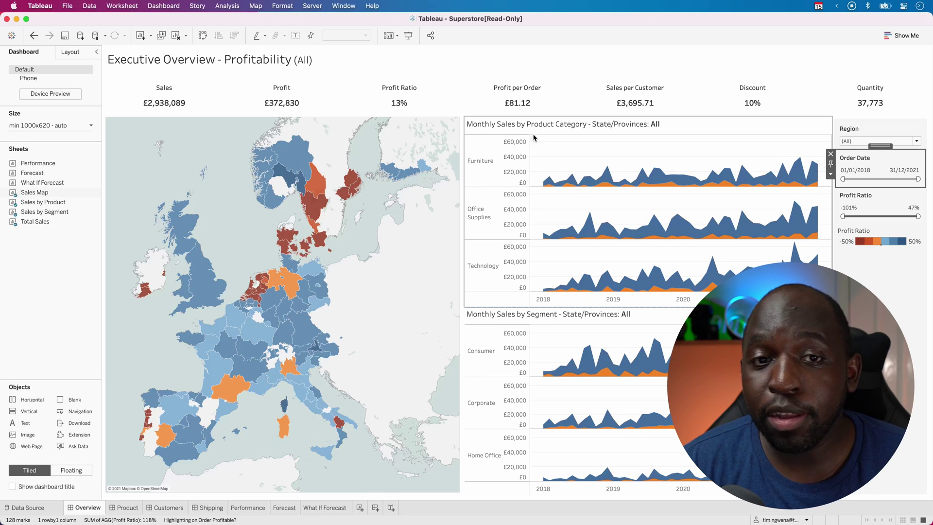
# Step: Stop the performance recording from the same Help menu
pyautogui.click(372, 6)
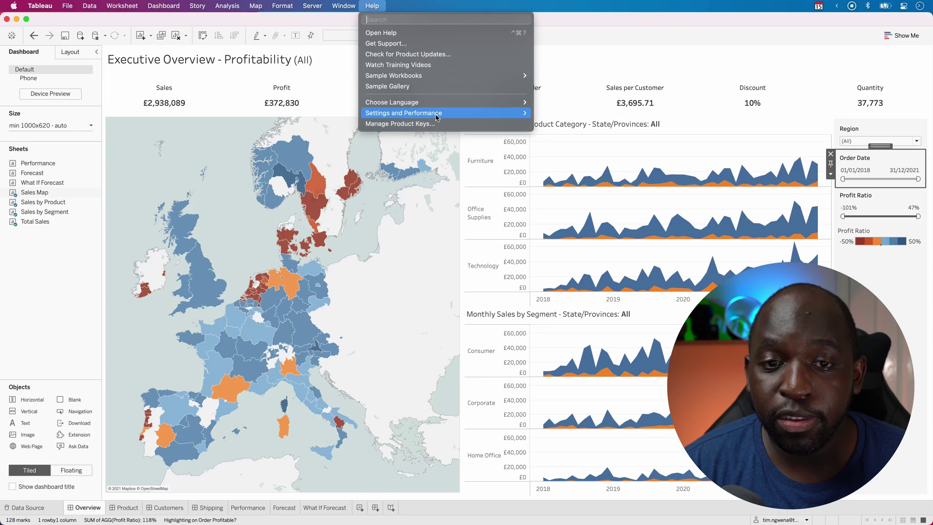
pyautogui.moveTo(436, 117)
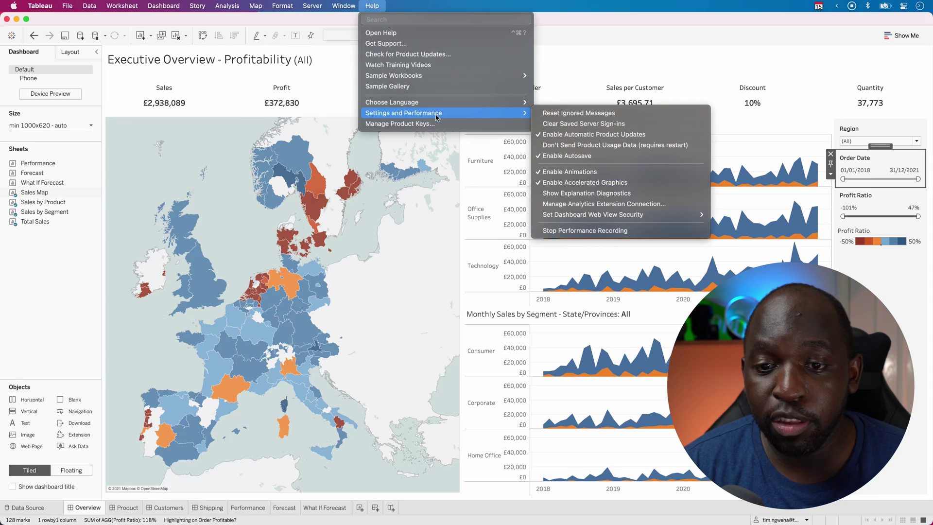
pyautogui.click(610, 232)
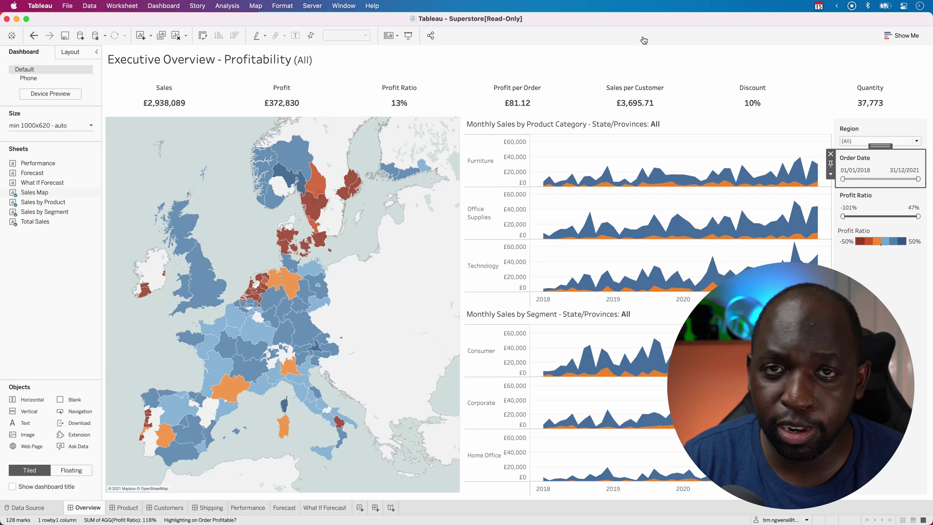
# Step: Visit Product Drilldown, Customer Analysis, On-Time Shipment Trends, Sales Performance vs Target, Sales Forecast and What If Forecast
pyautogui.moveTo(574, 108)
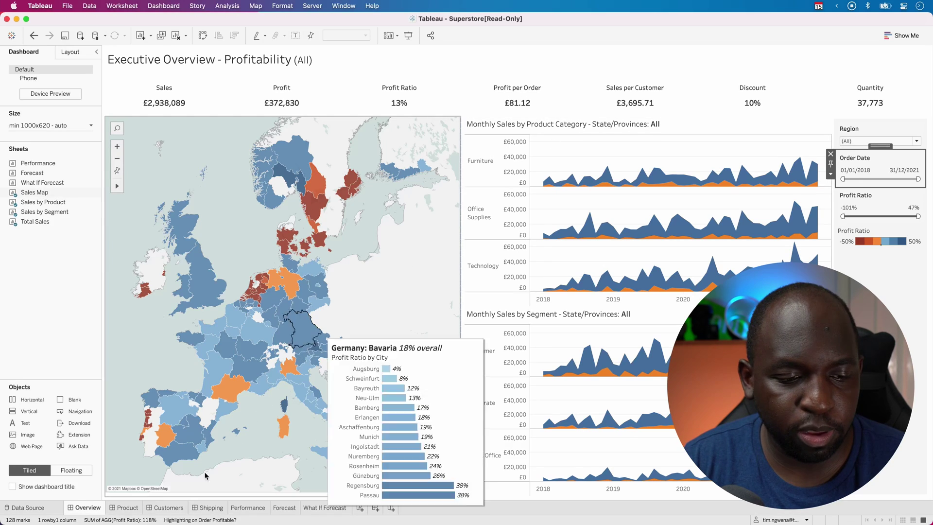
pyautogui.click(131, 508)
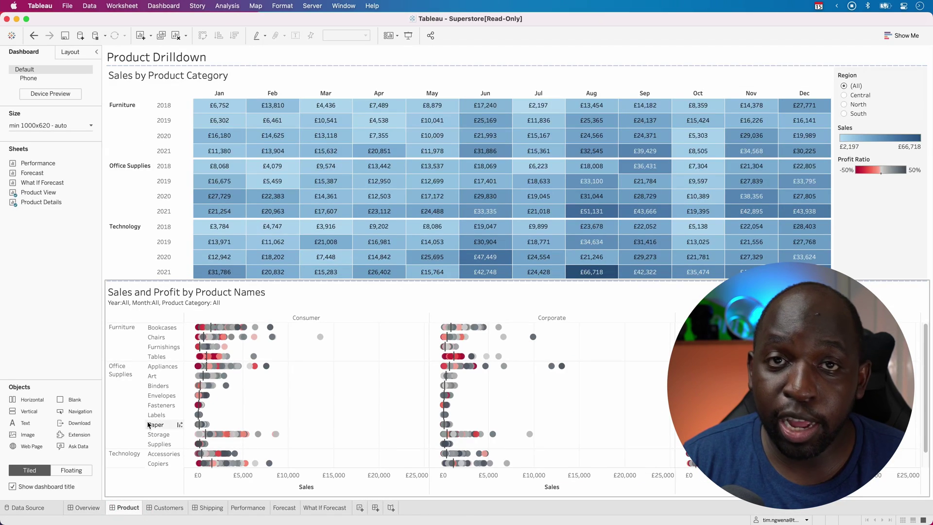
pyautogui.click(168, 508)
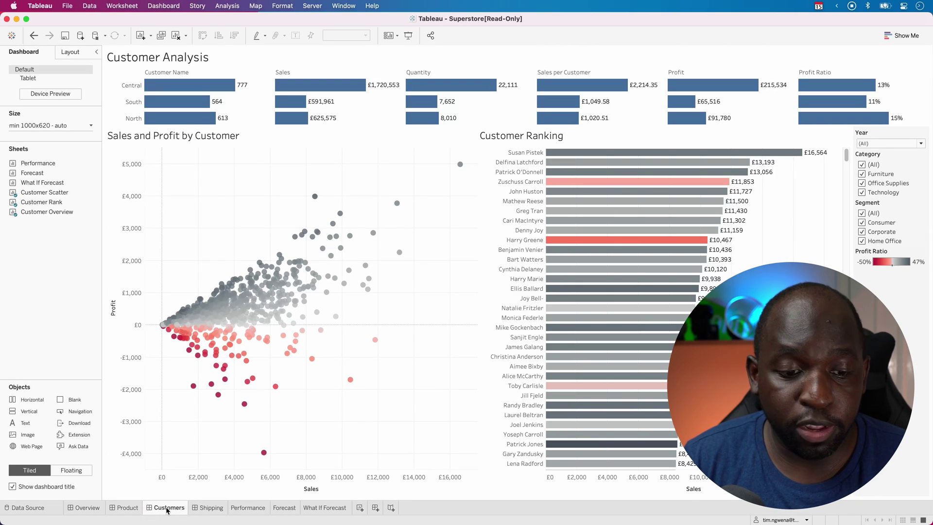
pyautogui.click(209, 508)
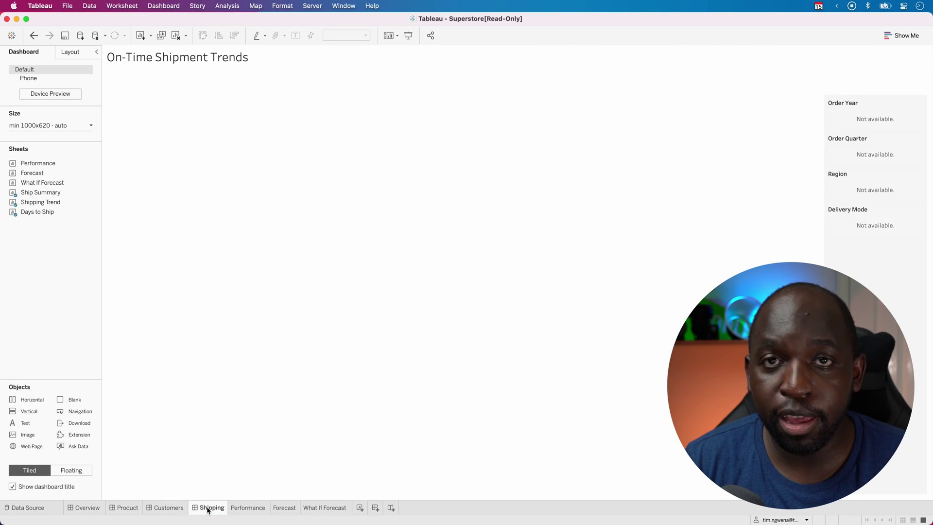
pyautogui.click(252, 508)
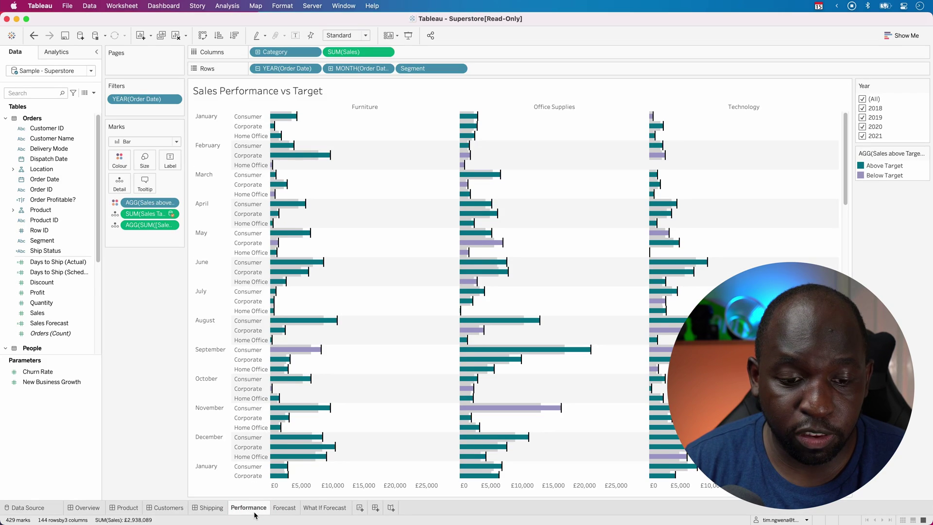
pyautogui.click(293, 508)
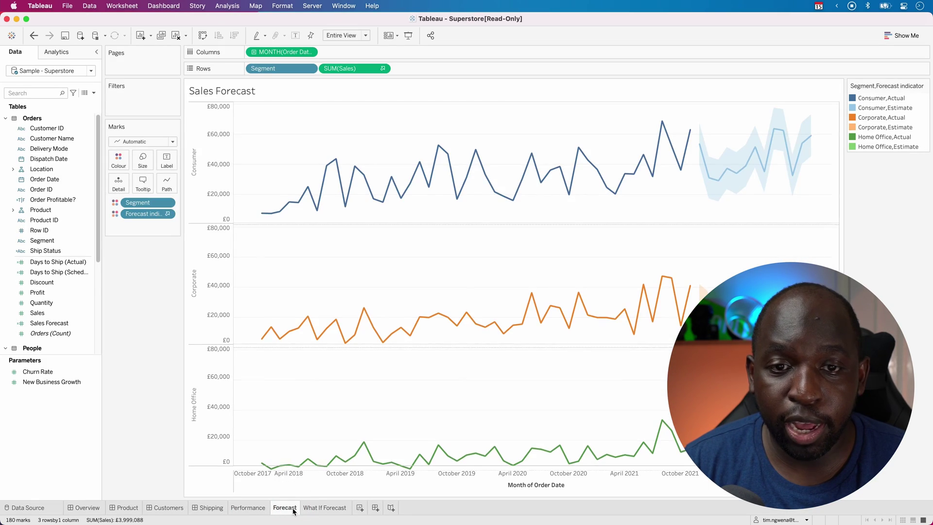
pyautogui.click(325, 508)
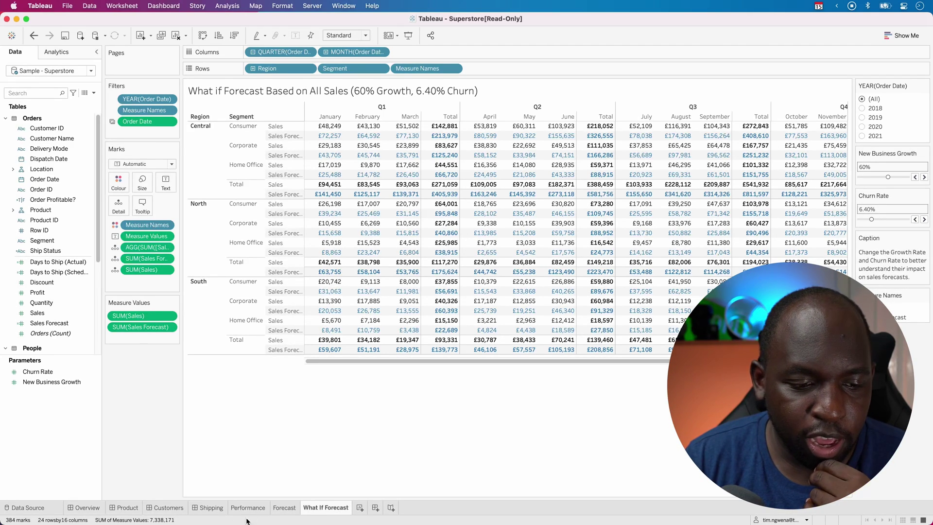
# Step: On Customer Analysis, filter Category to Furniture, then Furniture and Technology, then back to all
pyautogui.click(168, 507)
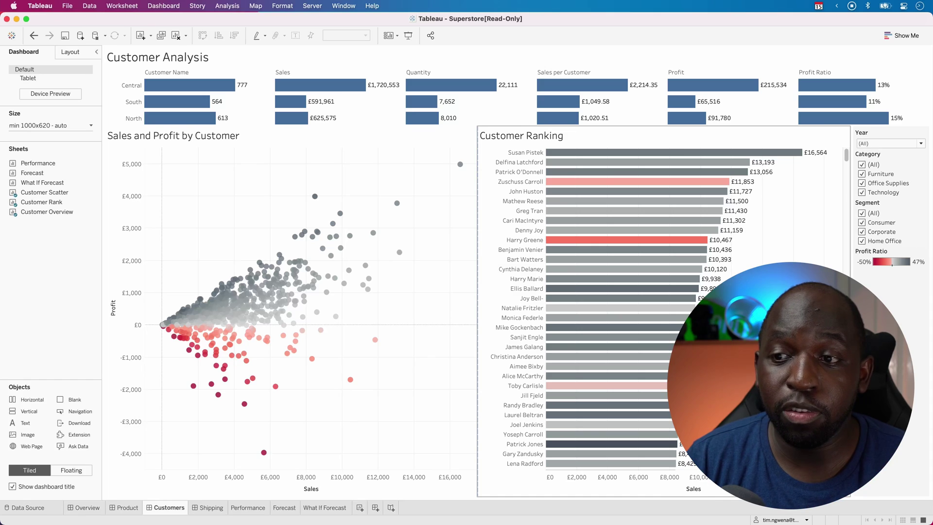
pyautogui.click(862, 165)
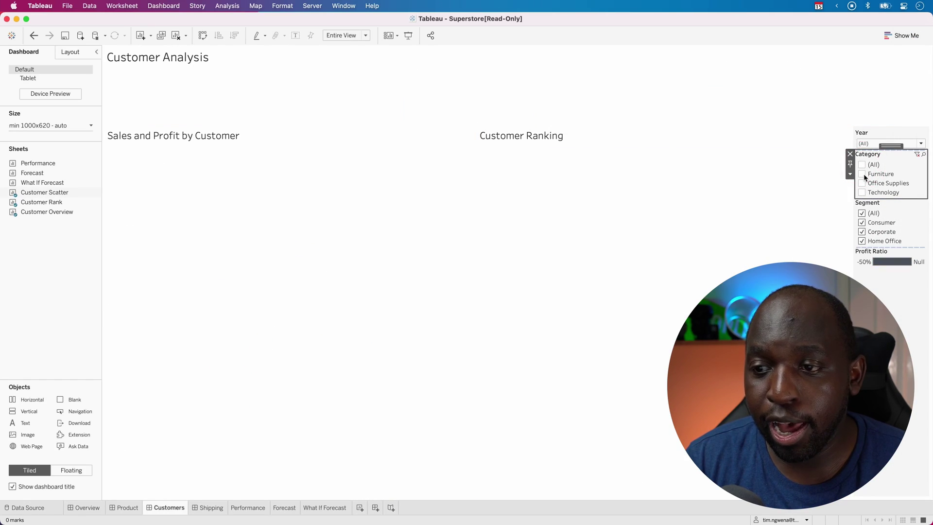
pyautogui.click(863, 175)
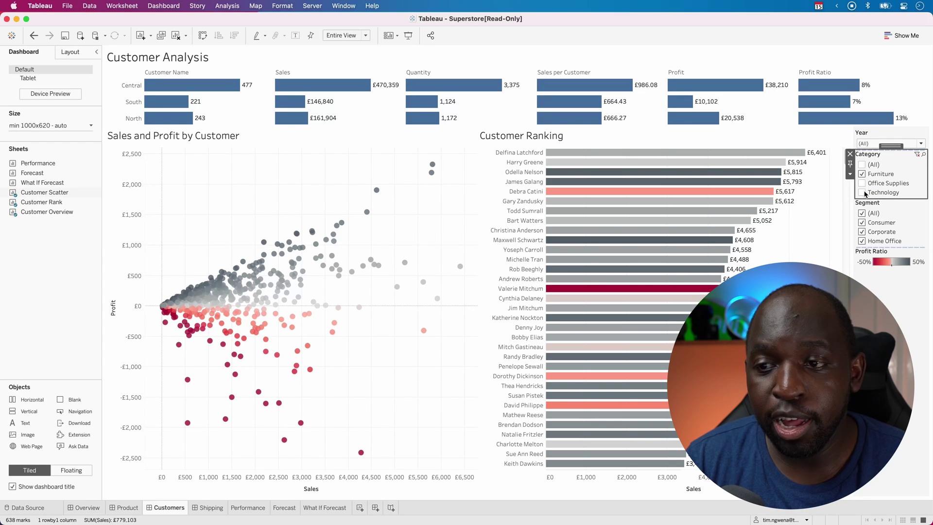
pyautogui.click(863, 192)
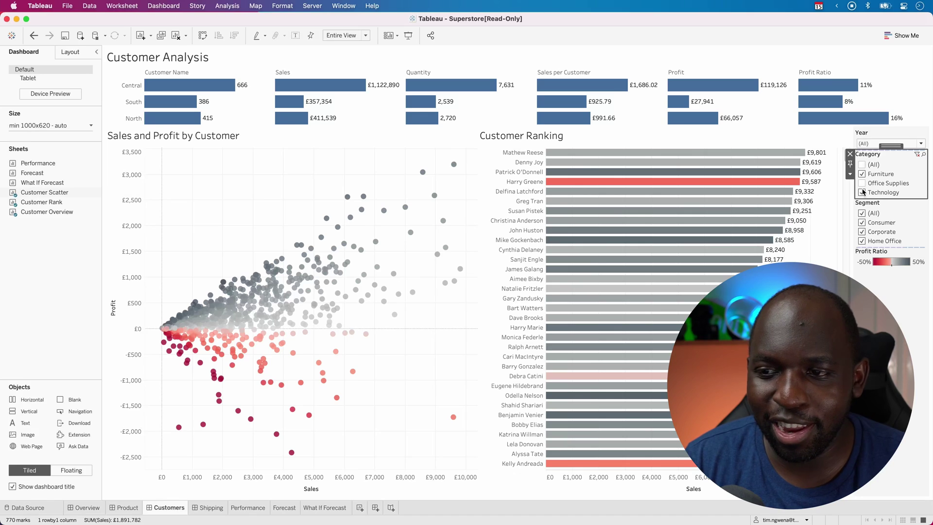
pyautogui.click(863, 192)
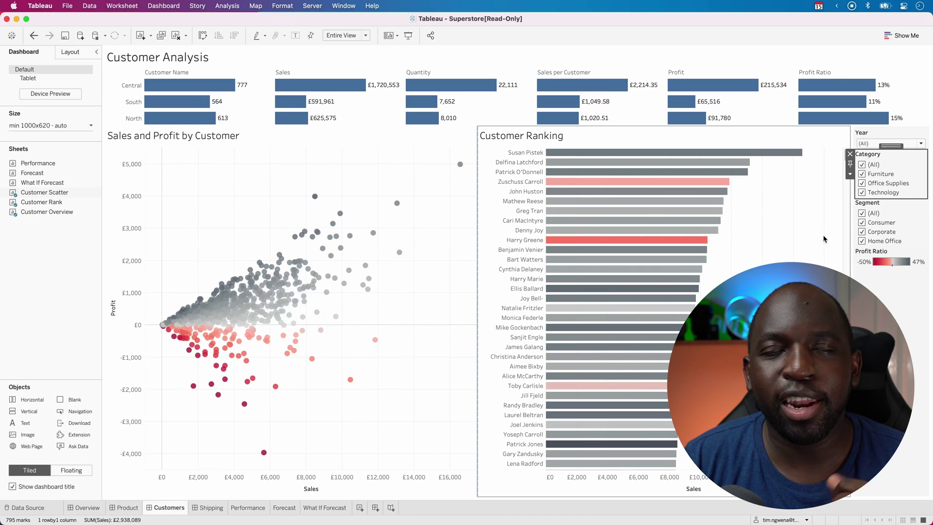
# Step: Narrow Segment to Consumer only, restore all segments, and select the Customer Ranking chart
pyautogui.click(861, 231)
pyautogui.click(862, 240)
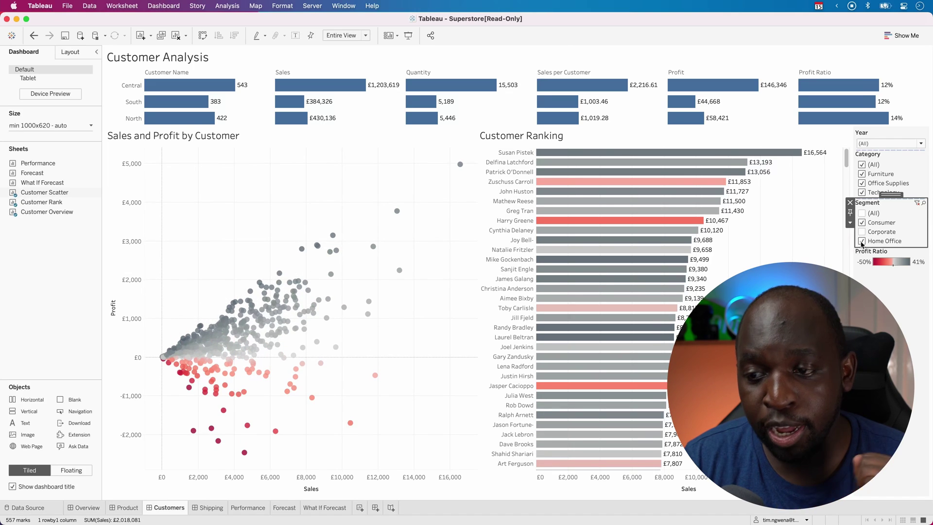
pyautogui.click(862, 241)
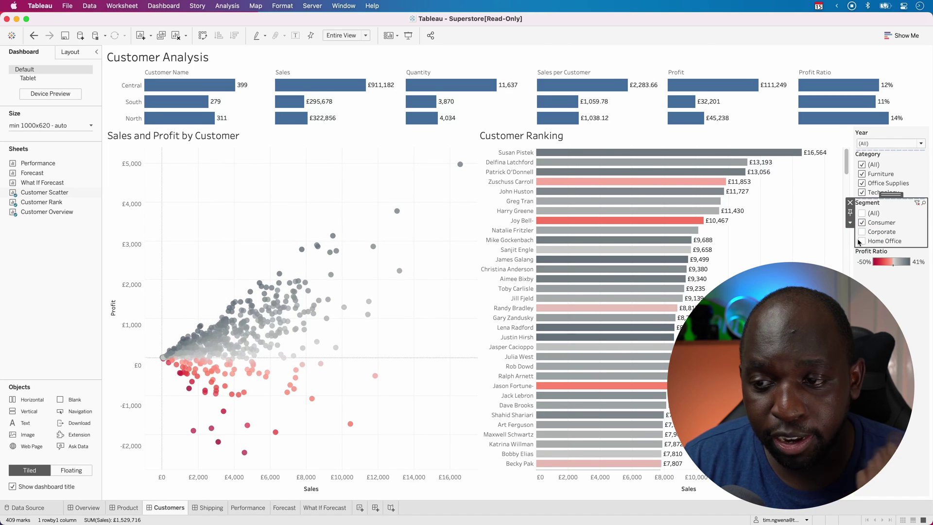
pyautogui.click(862, 213)
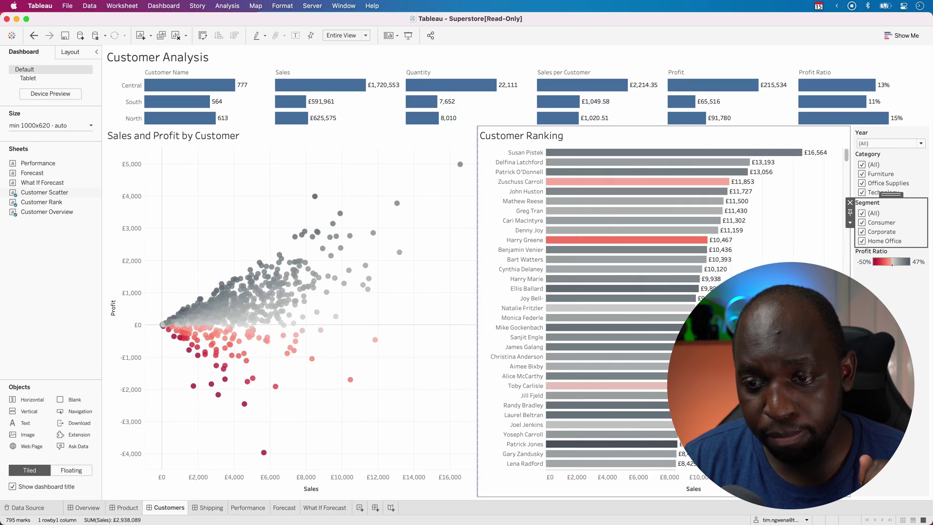
pyautogui.click(680, 136)
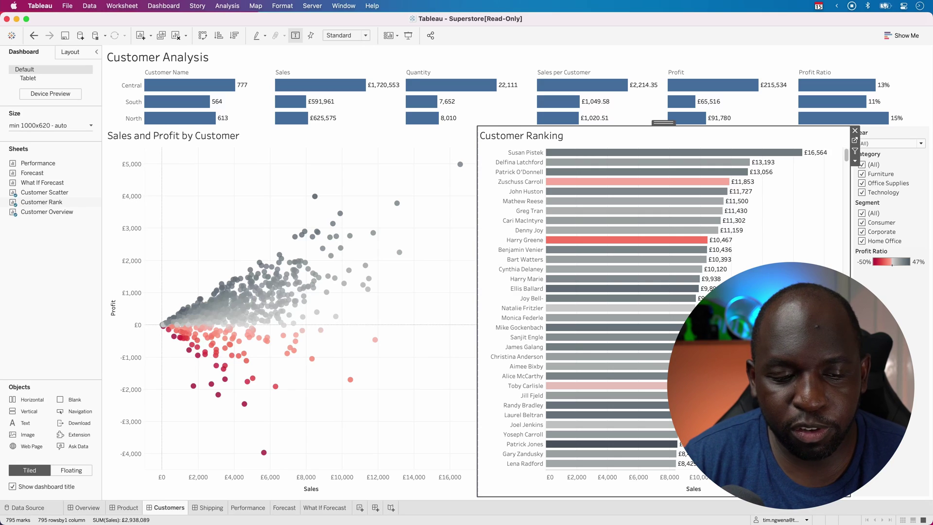
# Step: Switch to On-Time Shipment Trends and then to the Customer Analysis dashboard
pyautogui.click(212, 508)
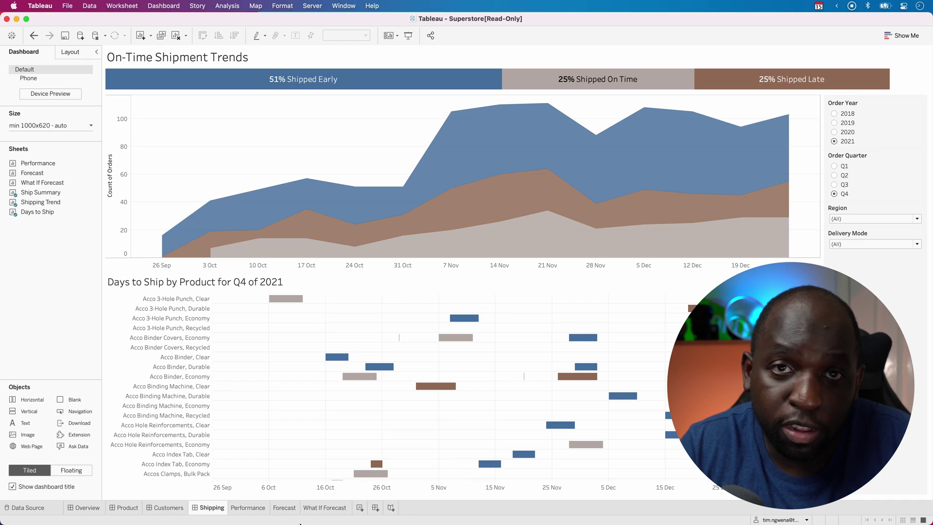
pyautogui.click(155, 509)
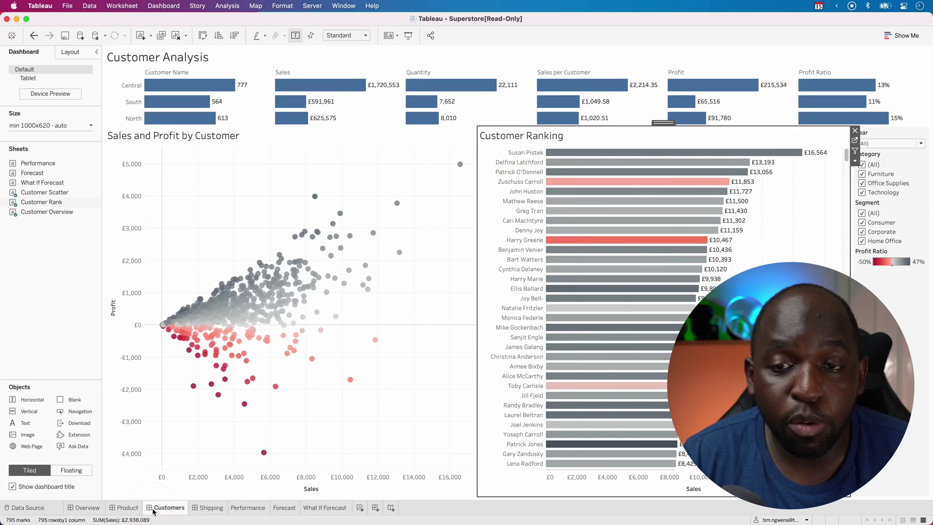
pyautogui.moveTo(154, 511)
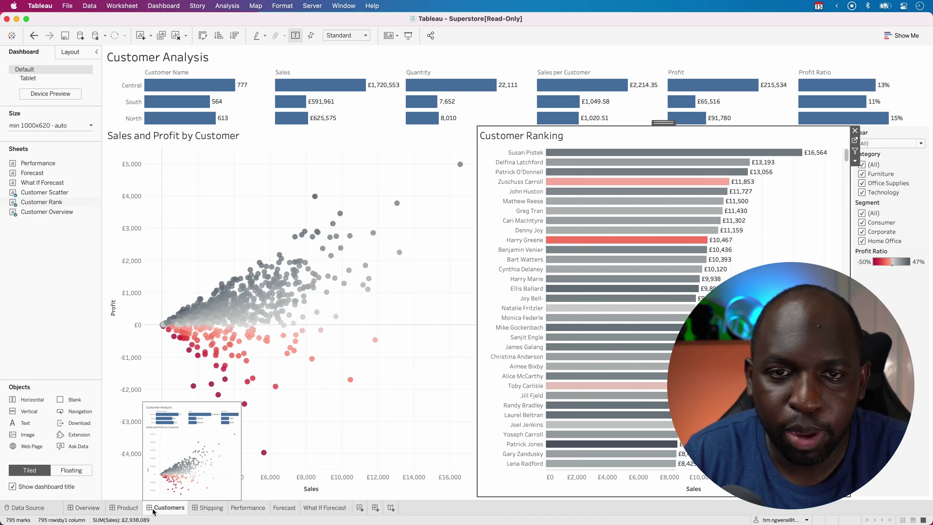
# Step: Stop the performance recording via Help > Settings and Performance
pyautogui.click(371, 6)
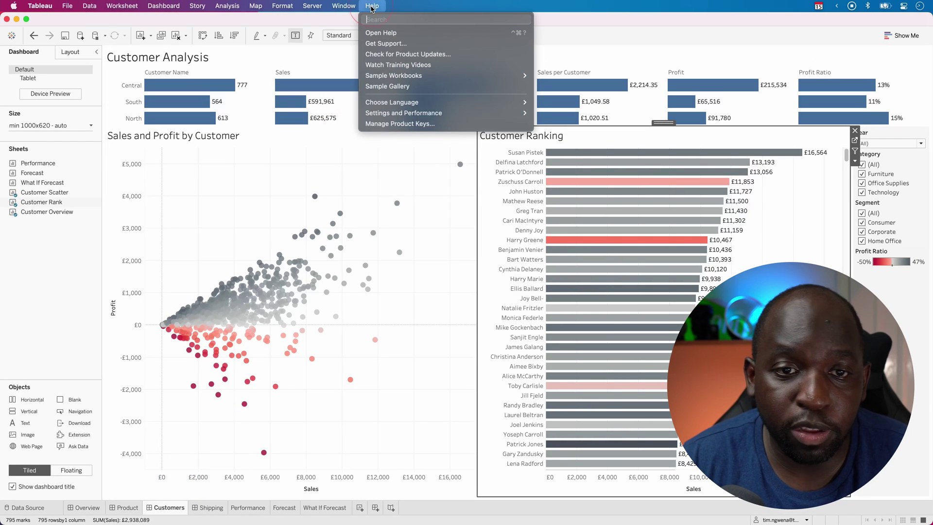
pyautogui.moveTo(400, 116)
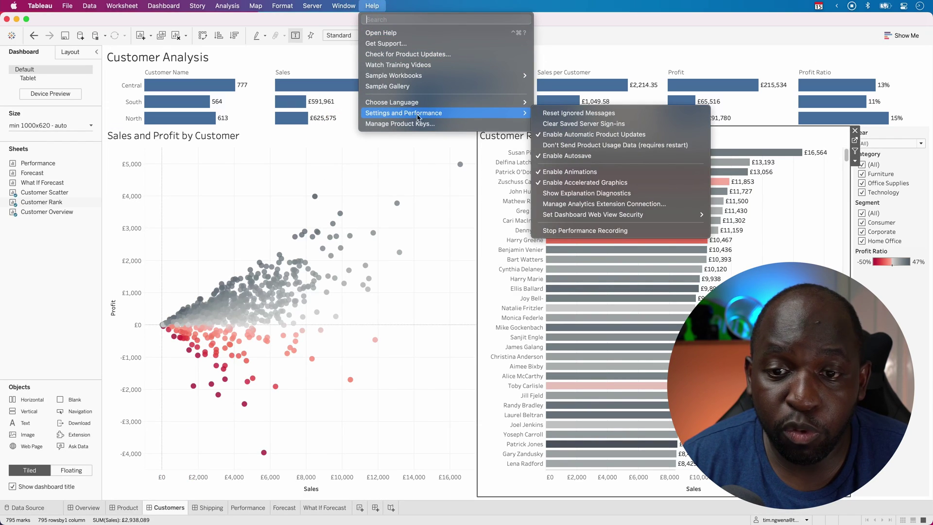
pyautogui.click(583, 231)
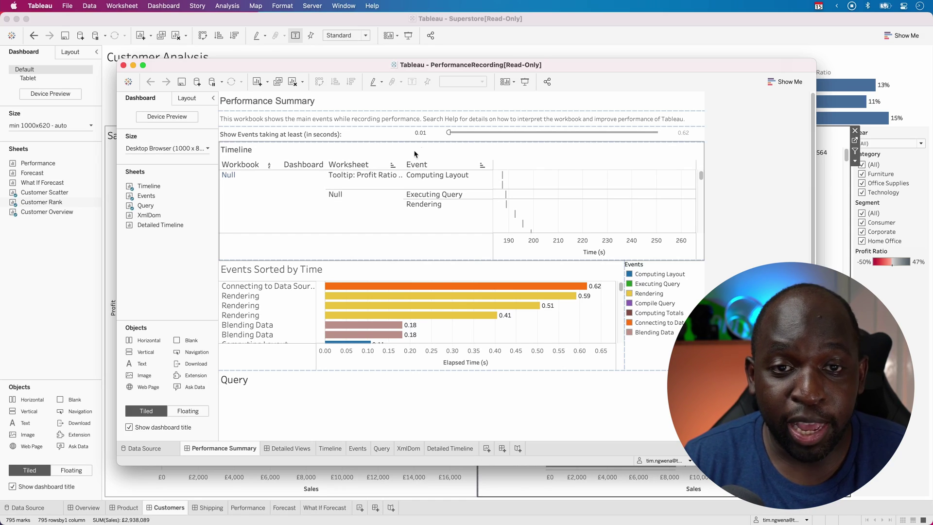
# Step: Minimise the Superstore window and maximise the PerformanceRecording workbook window
pyautogui.moveTo(502, 68); pyautogui.dragTo(546, 59)
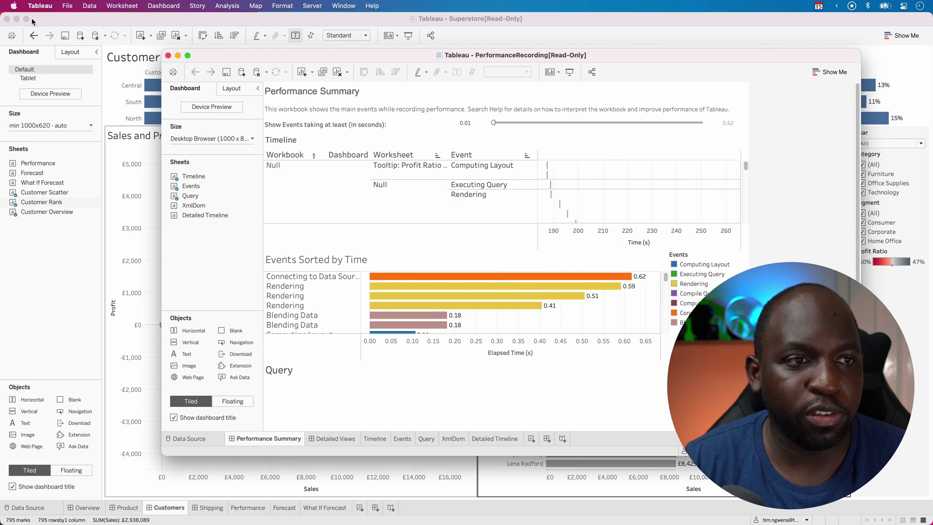
pyautogui.click(53, 24)
pyautogui.click(17, 18)
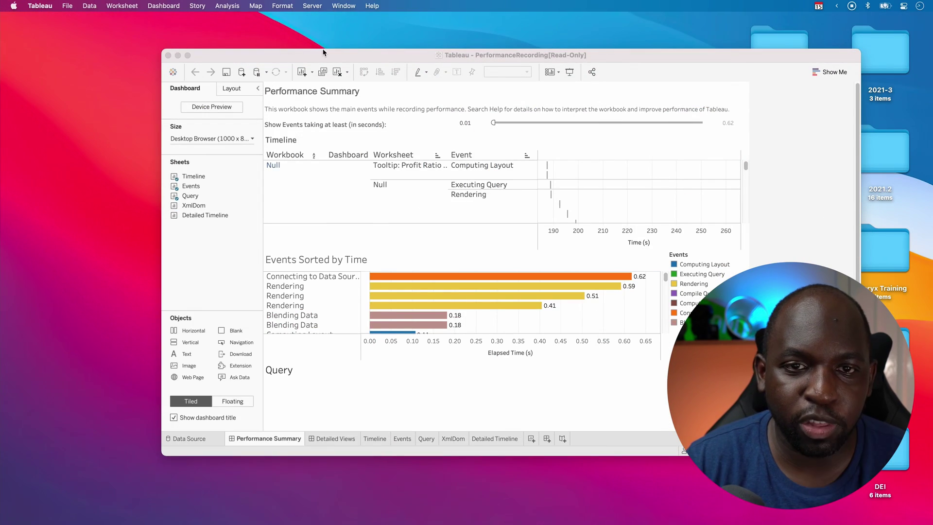
pyautogui.click(360, 54)
pyautogui.doubleClick(360, 54)
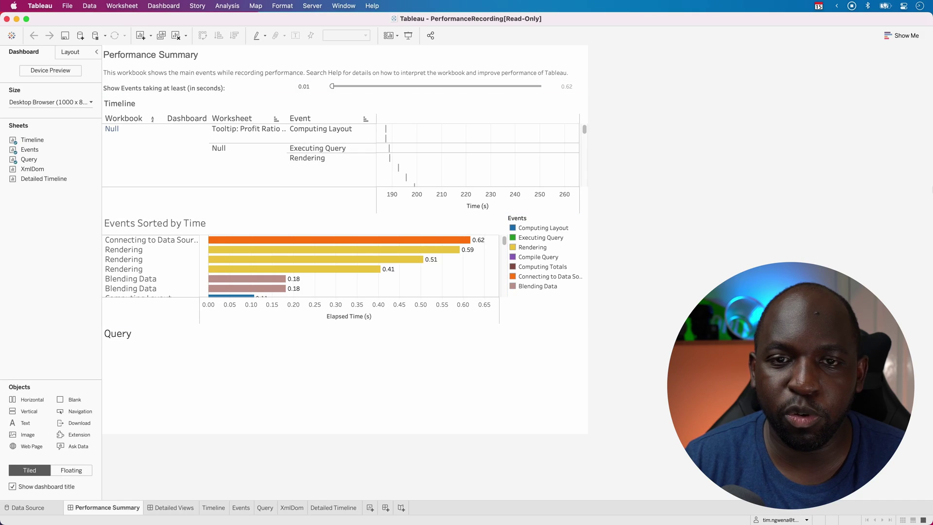
pyautogui.moveTo(915, 167)
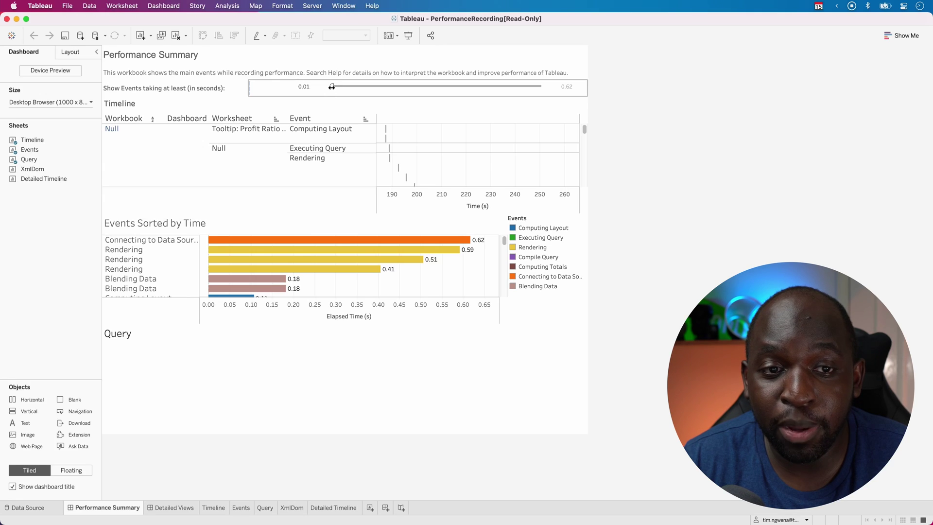
# Step: Move the minimum event duration through 0.16 and 0.01 down to 0.00 seconds, then select Events Sorted by Time
pyautogui.moveTo(331, 86); pyautogui.dragTo(305, 88)
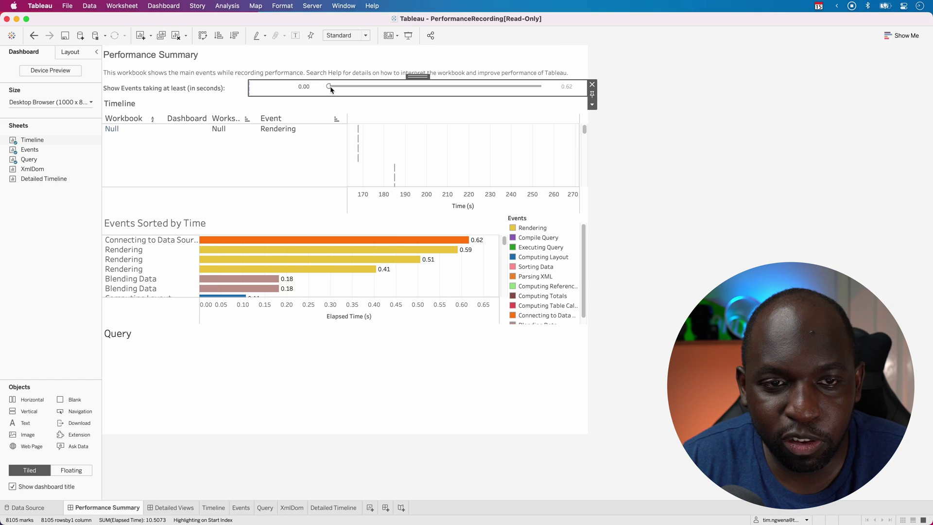
pyautogui.moveTo(331, 90); pyautogui.dragTo(333, 90)
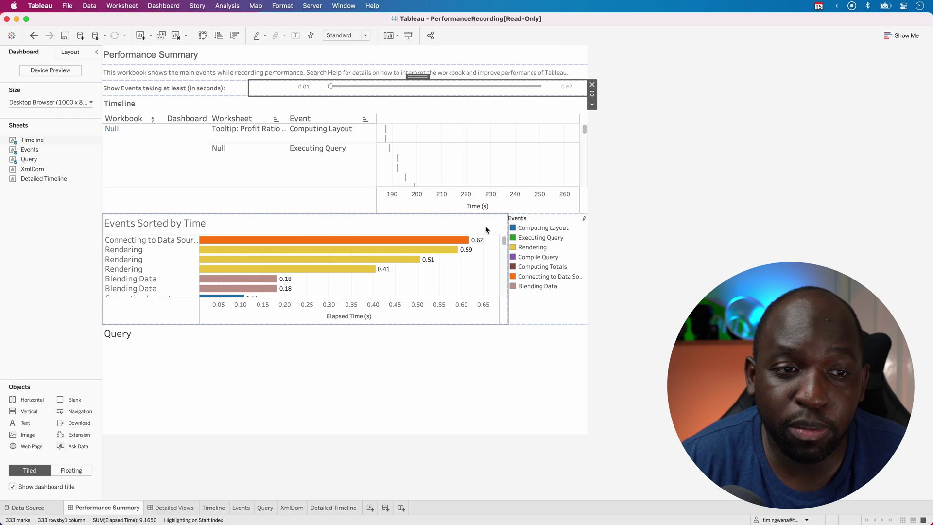
pyautogui.click(325, 87)
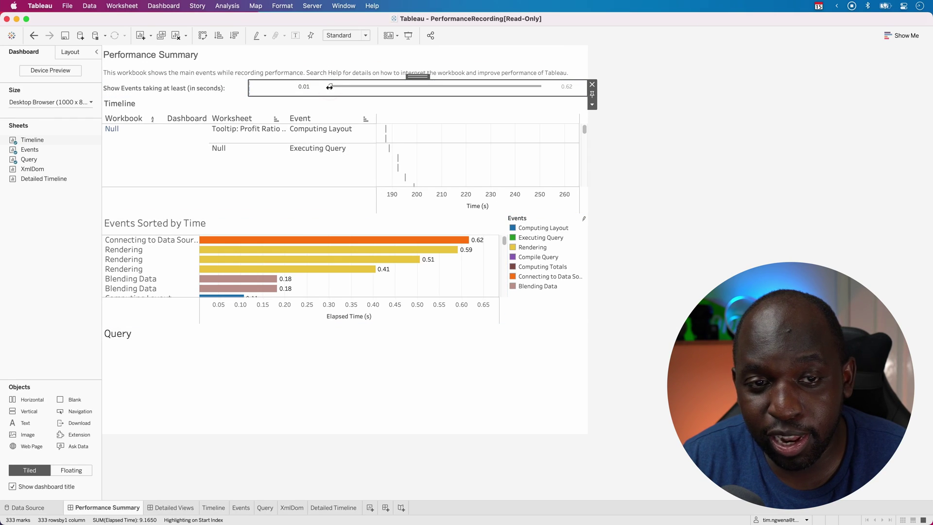
pyautogui.scroll(-2, 583, 247)
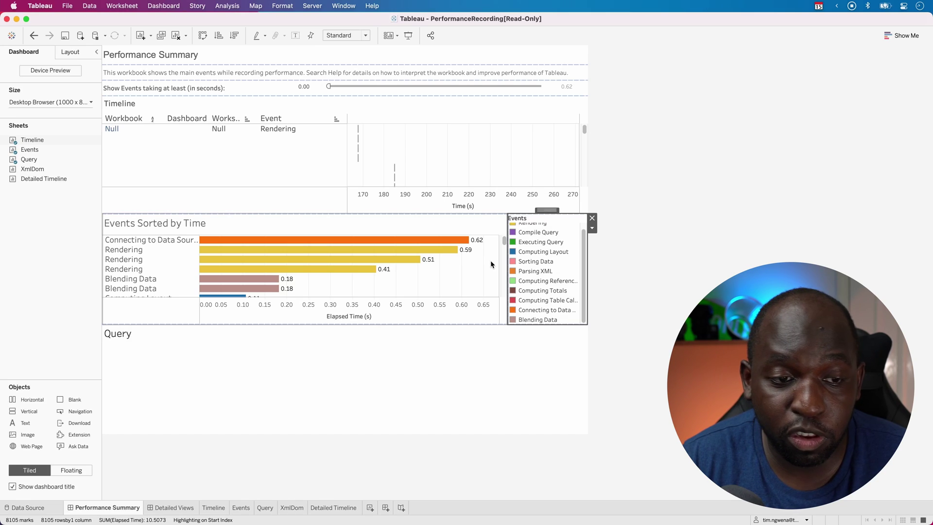
pyautogui.moveTo(464, 246)
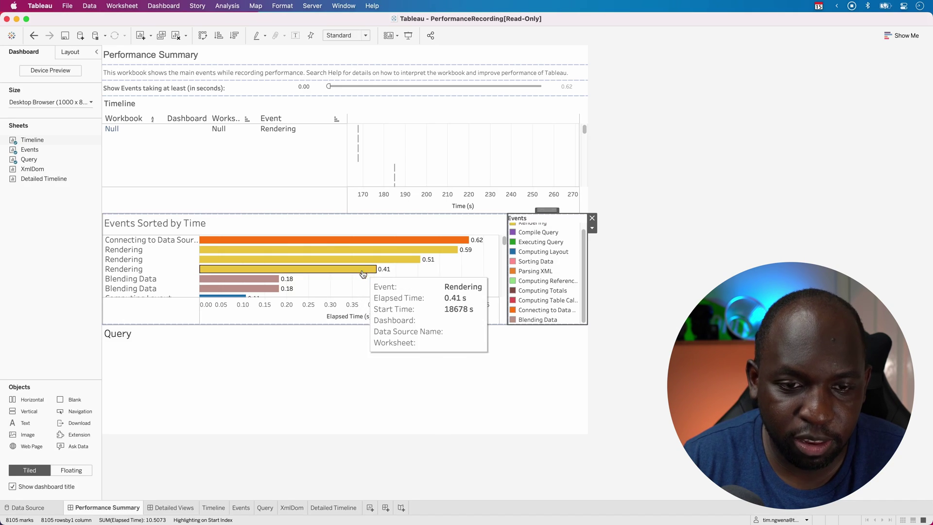
pyautogui.click(504, 243)
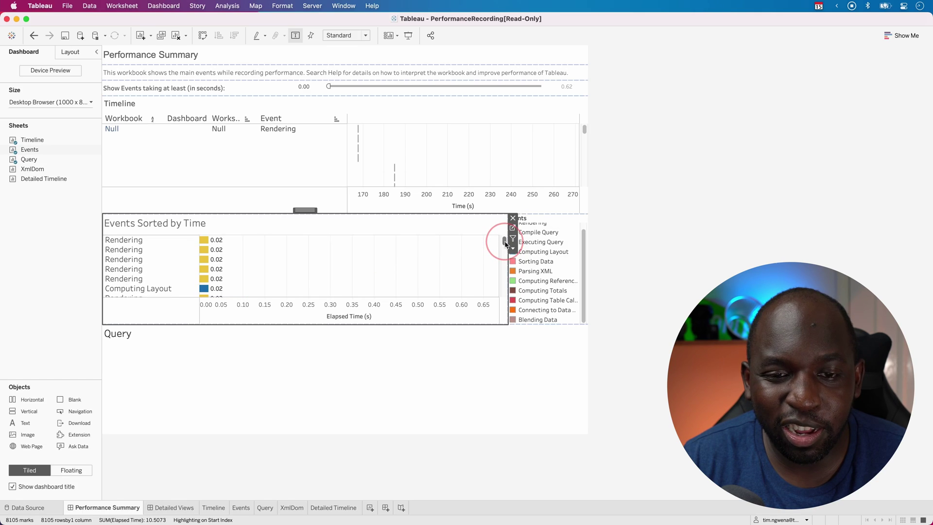
# Step: Keep only Executing Query events, then undo that filter
pyautogui.click(575, 257)
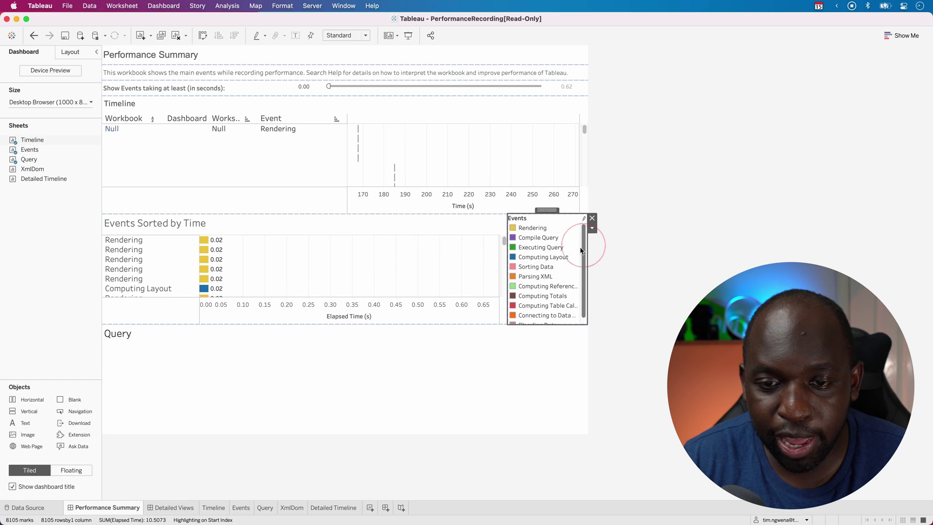
pyautogui.click(536, 251)
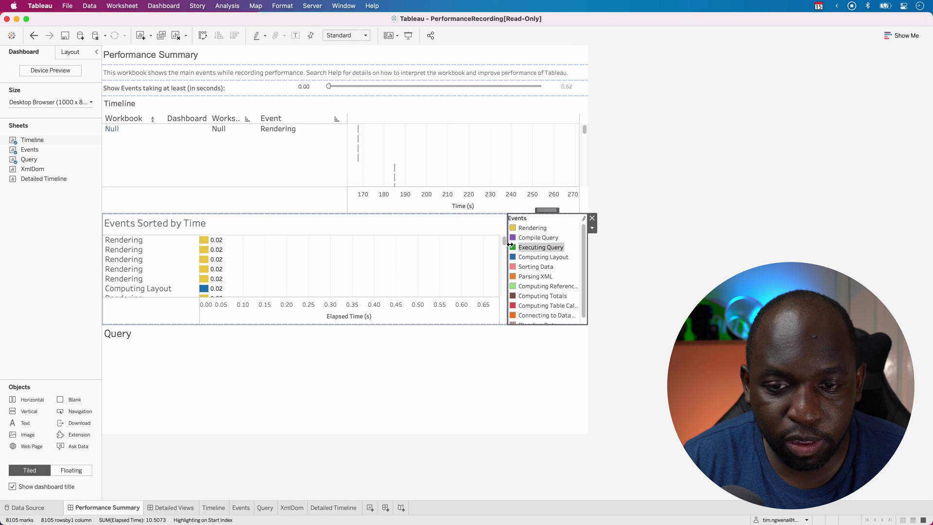
pyautogui.rightClick(528, 249)
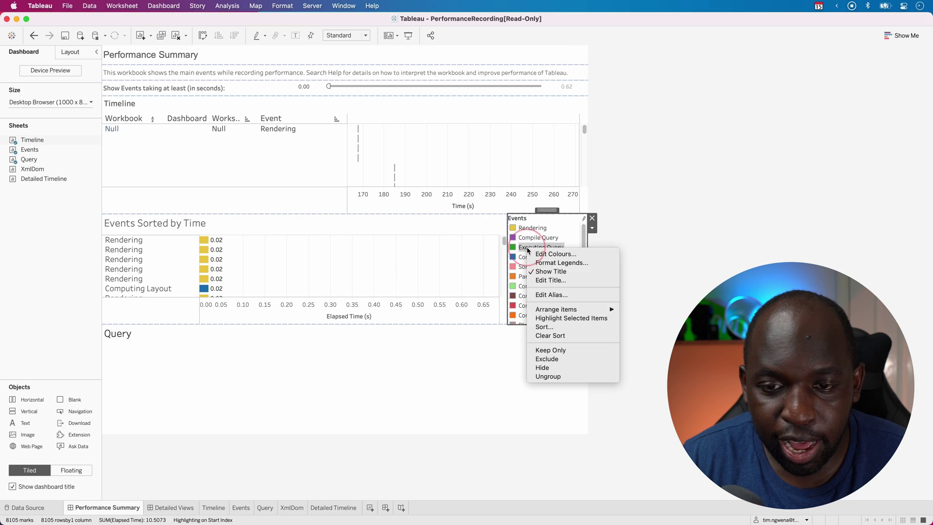
pyautogui.click(567, 350)
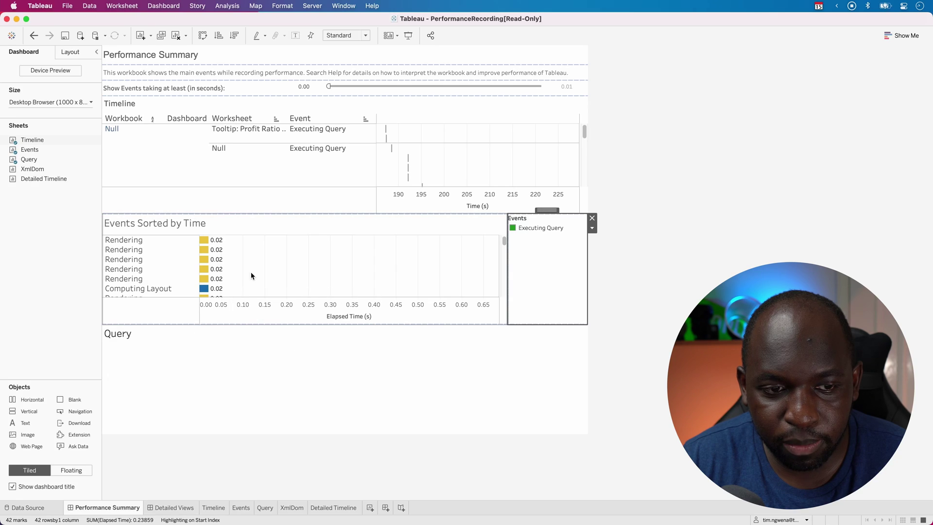
pyautogui.click(390, 263)
pyautogui.click(532, 229)
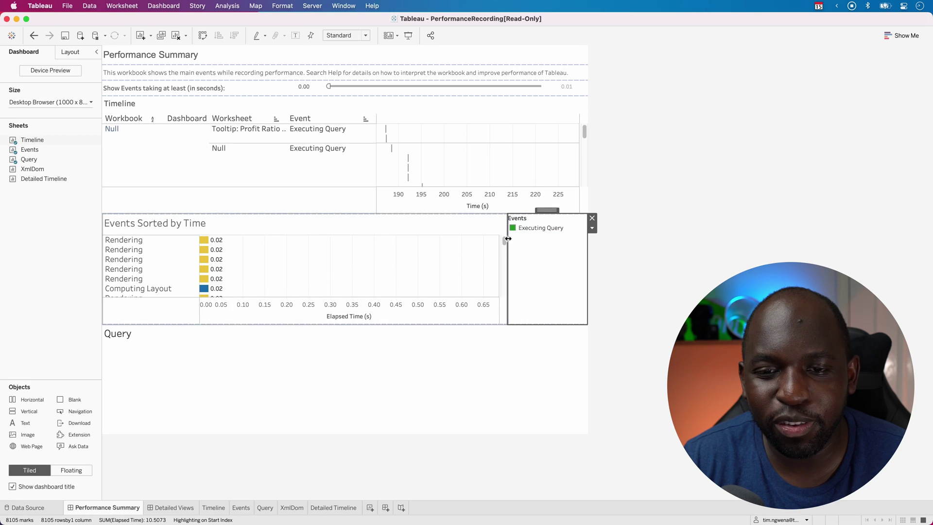
pyautogui.click(532, 229)
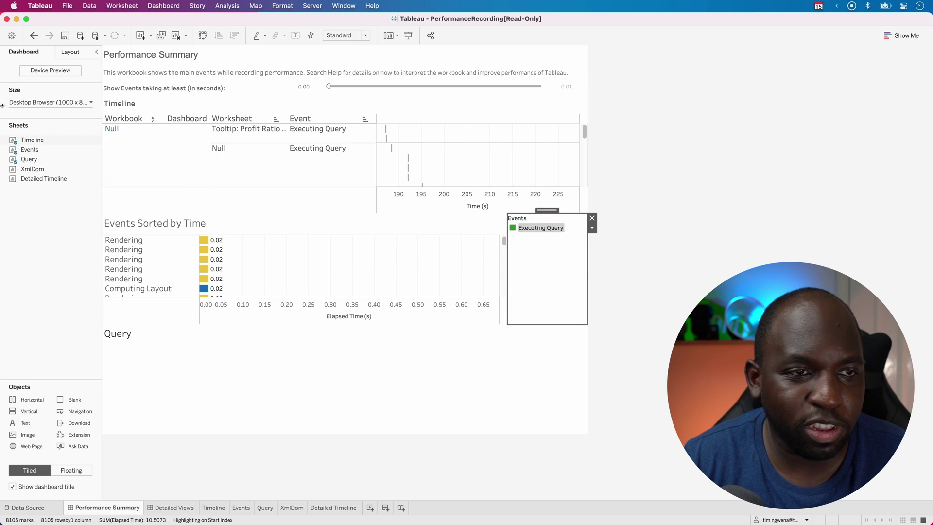
pyautogui.click(33, 36)
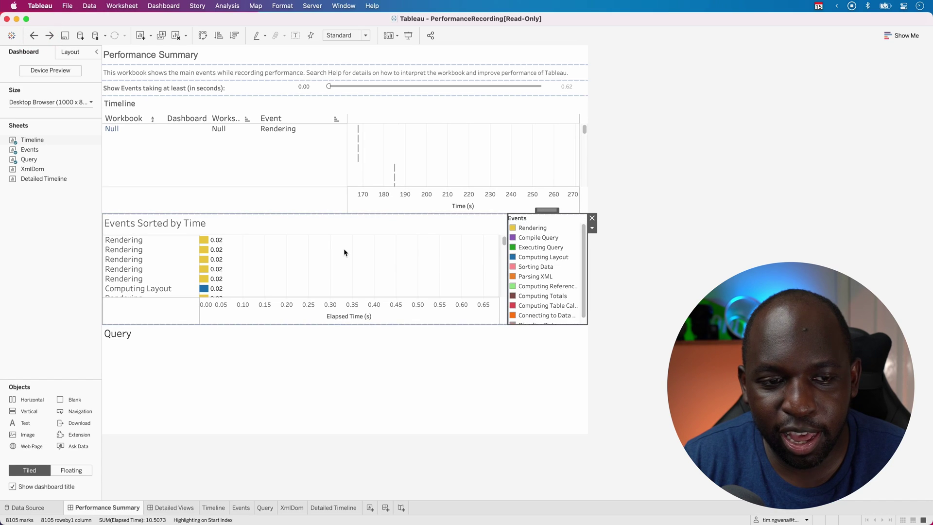
# Step: Turn on Highlight Selected Items for the Events legend and highlight Executing Query
pyautogui.click(592, 228)
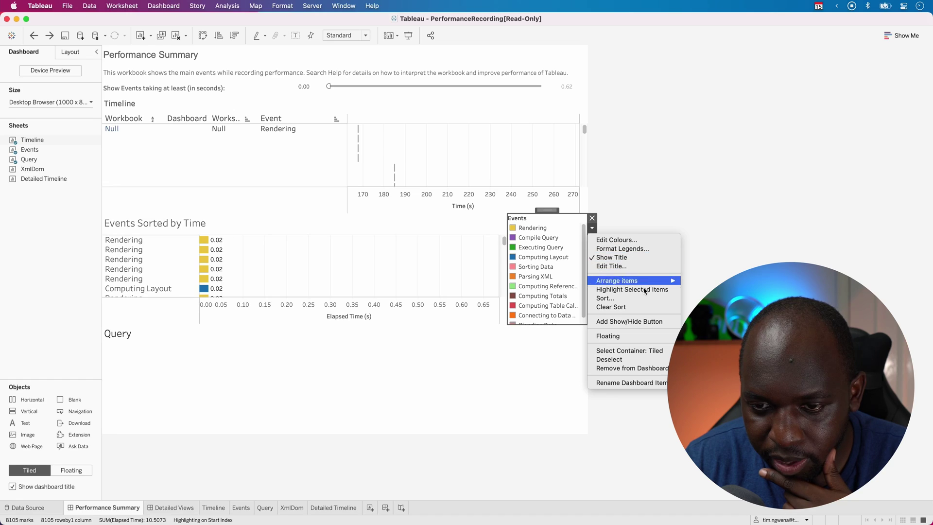
pyautogui.click(627, 289)
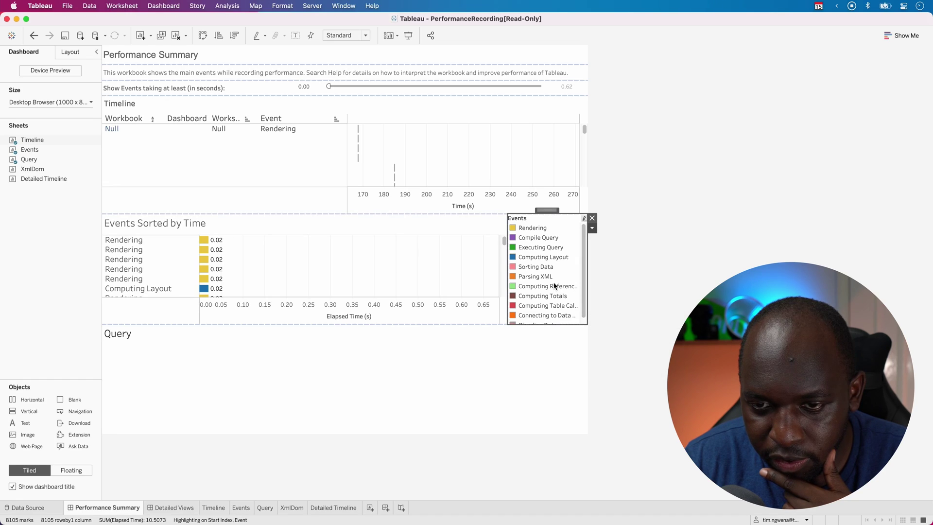
pyautogui.click(534, 247)
pyautogui.moveTo(505, 242); pyautogui.dragTo(505, 244)
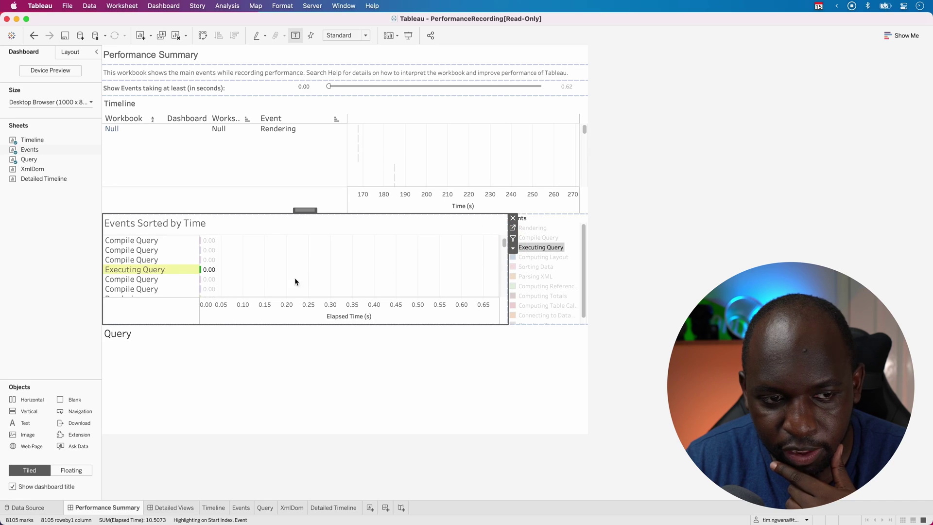
# Step: Show an Executing Query event's SQL and annotate arrows at the SQL and Compile Query rows
pyautogui.click(205, 269)
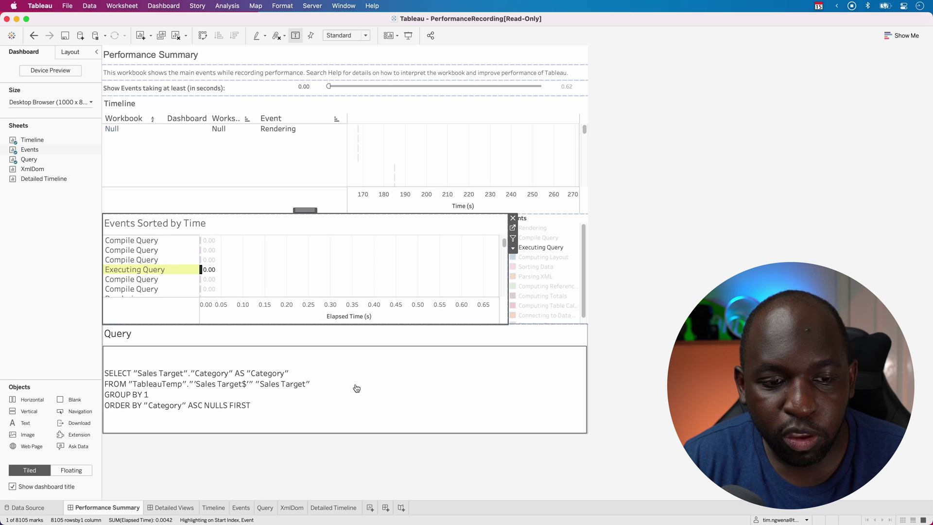
pyautogui.hotkey('ctrl', 'shift', 'a')
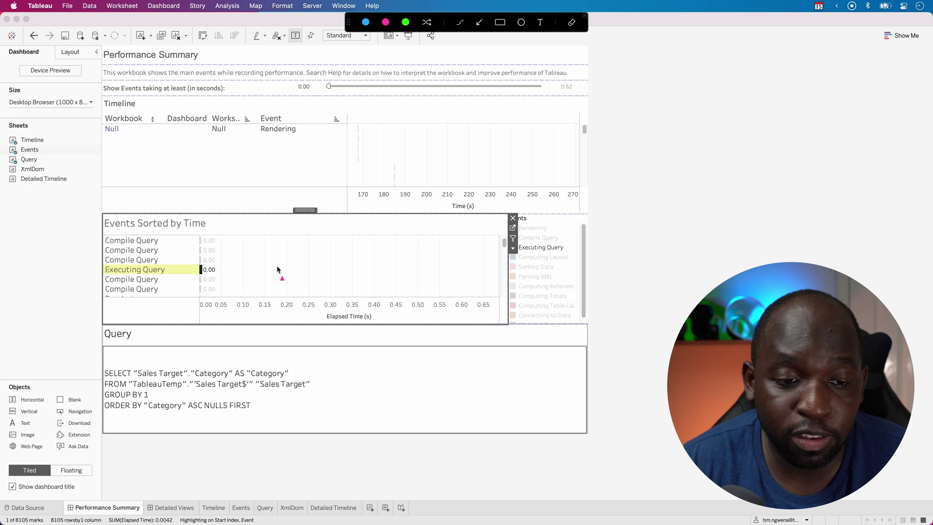
pyautogui.moveTo(277, 266); pyautogui.dragTo(253, 362)
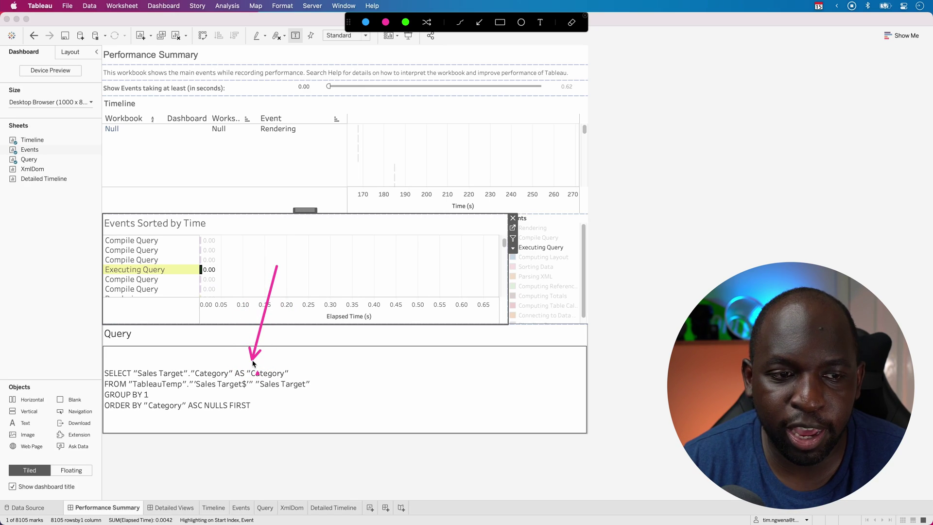
pyautogui.click(499, 23)
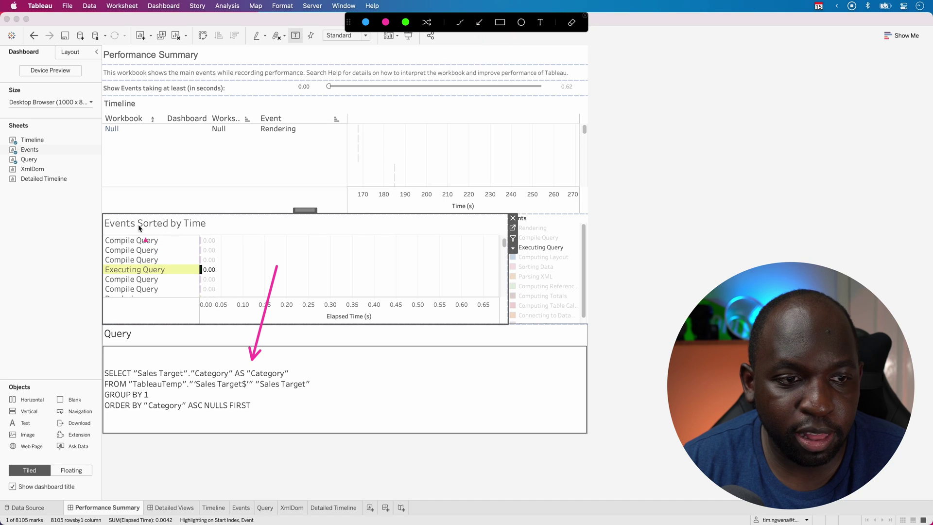
pyautogui.moveTo(96, 211)
pyautogui.mouseDown()
pyautogui.moveTo(166, 254)
pyautogui.moveTo(221, 259)
pyautogui.moveTo(237, 249)
pyautogui.mouseUp()
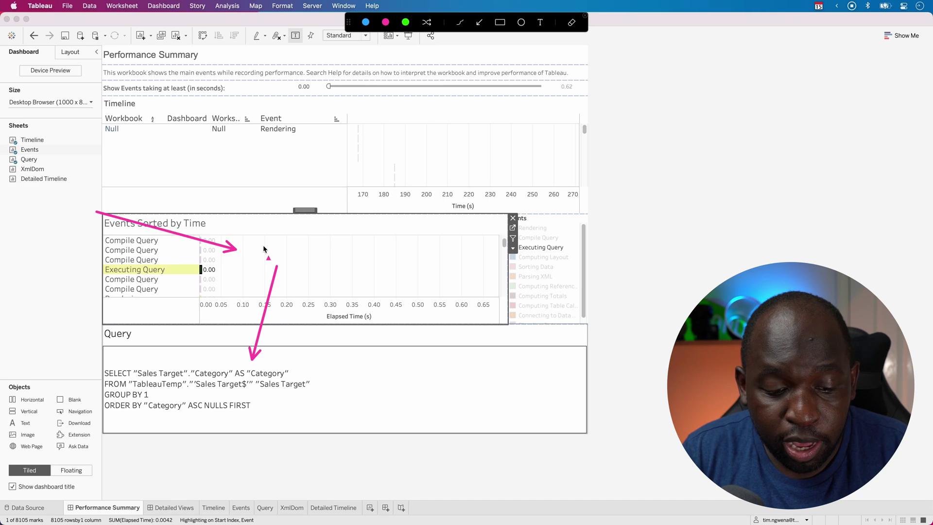
pyautogui.press('Escape')
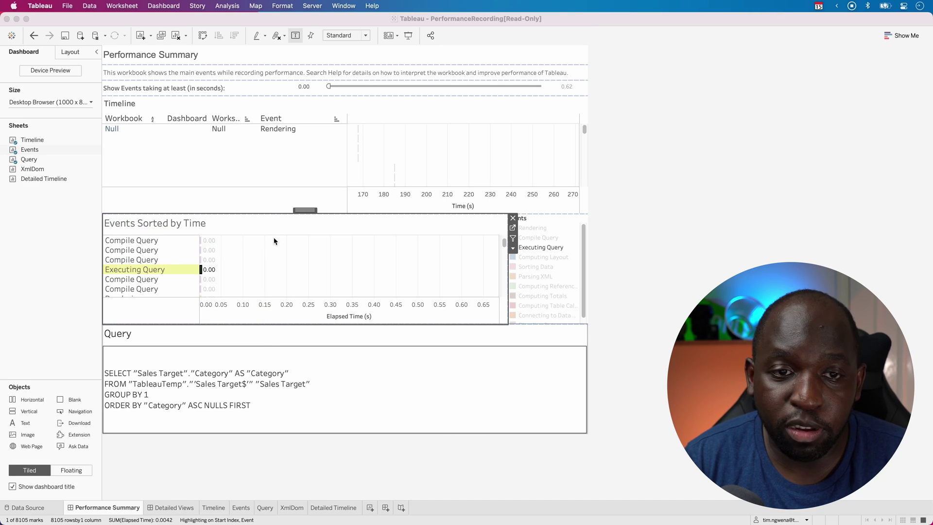
# Step: Clear the highlight, set the minimum event duration to 0.01 seconds, and scroll the Events chart to the top
pyautogui.click(280, 284)
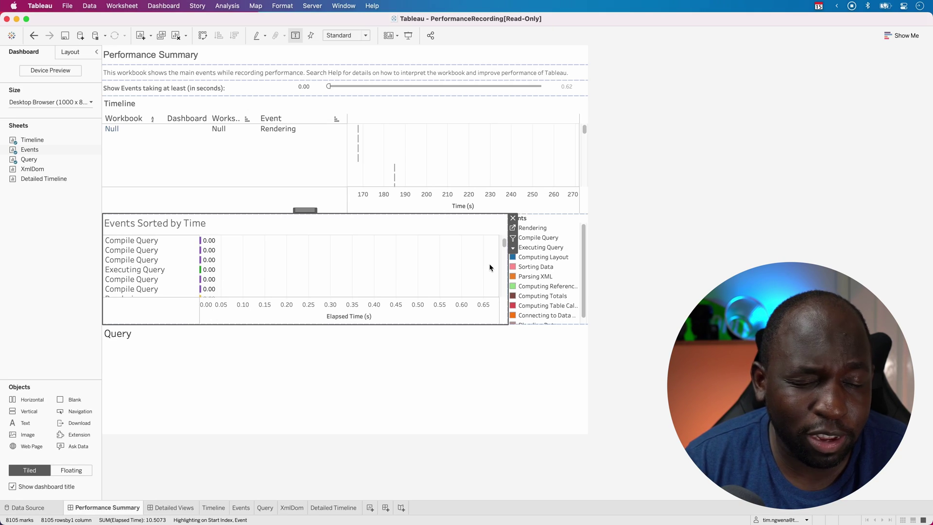
pyautogui.click(309, 88)
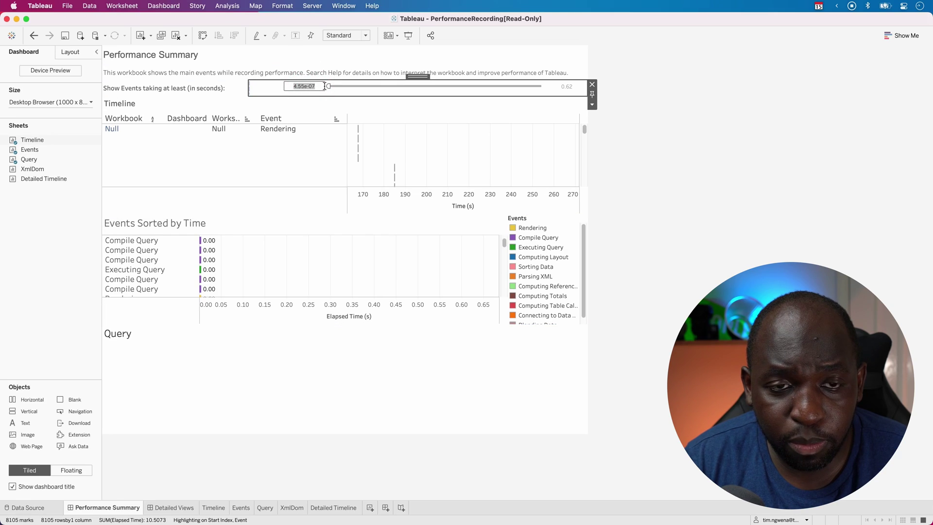
pyautogui.write('0.01')
pyautogui.click(329, 87)
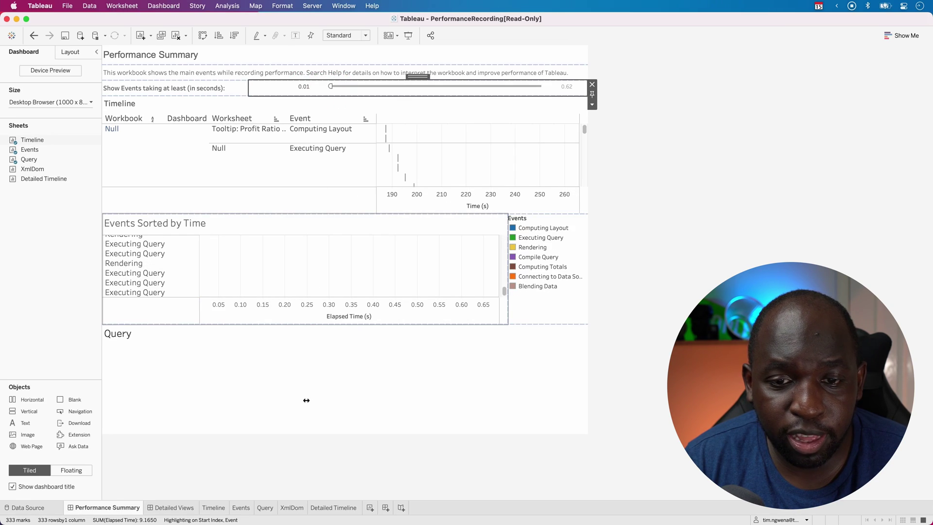
pyautogui.moveTo(505, 292); pyautogui.dragTo(506, 244)
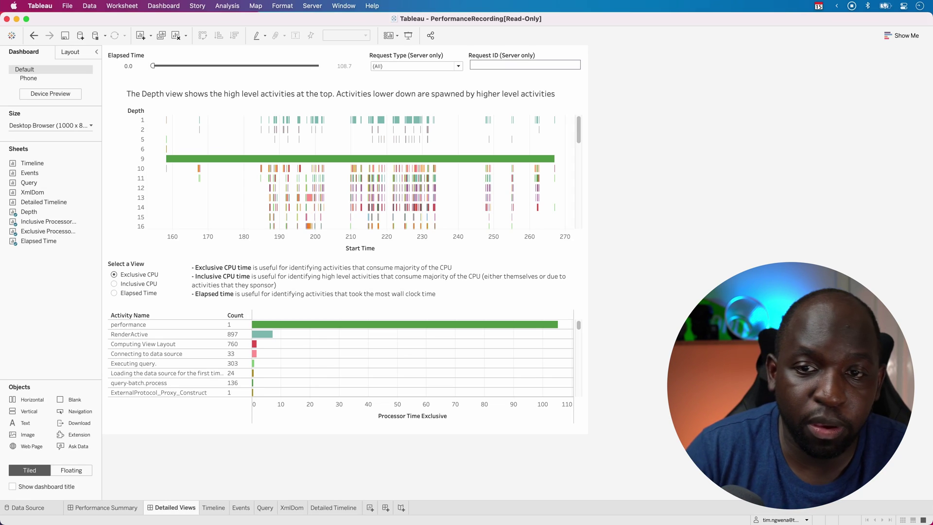
# Step: Toggle the depth-9 performance bar, then highlight RenderActive in the Activity Name table
pyautogui.click(581, 136)
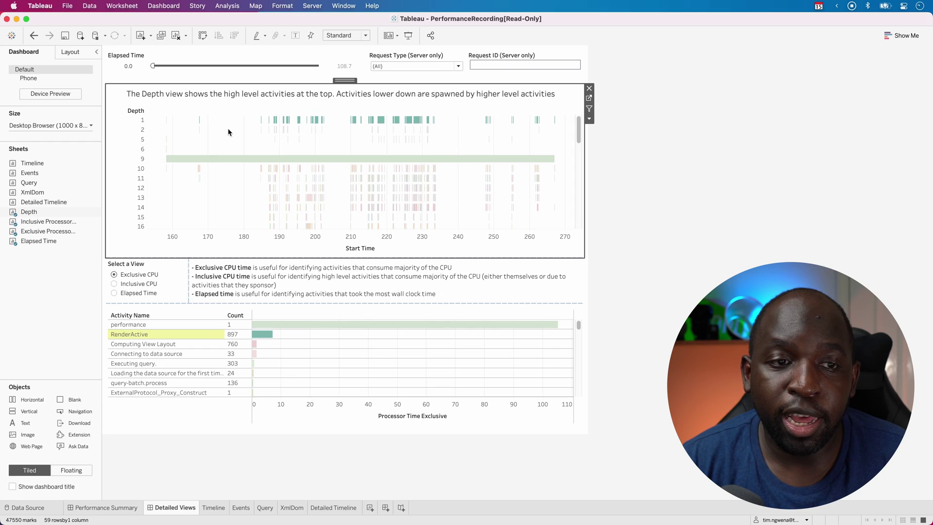
pyautogui.moveTo(205, 132)
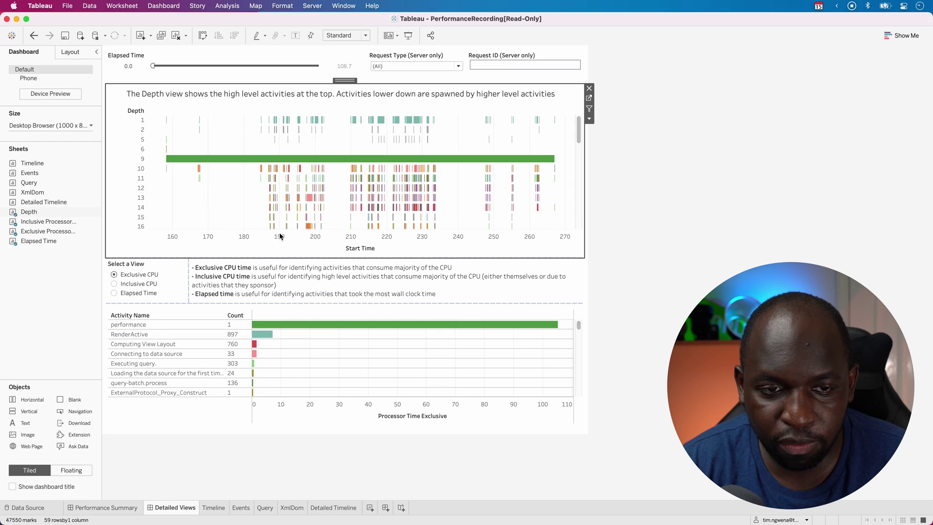
pyautogui.moveTo(205, 157)
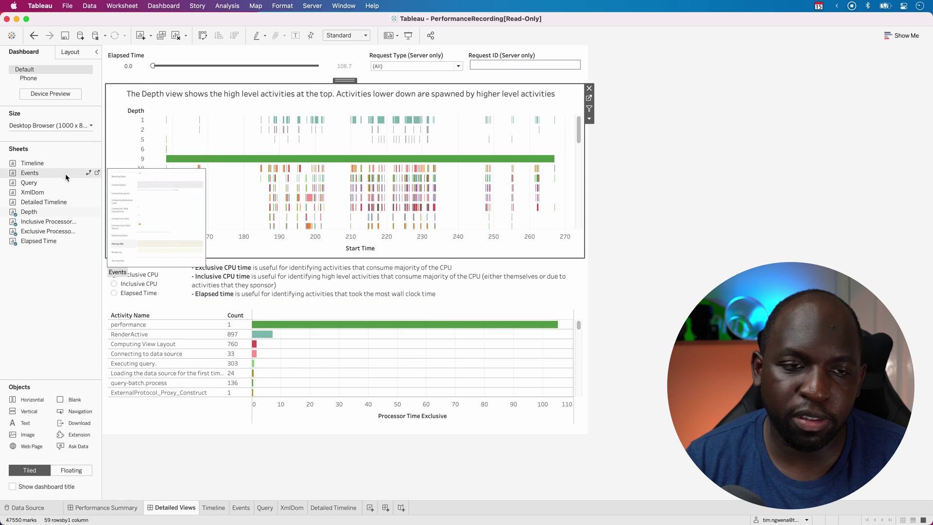
pyautogui.click(176, 159)
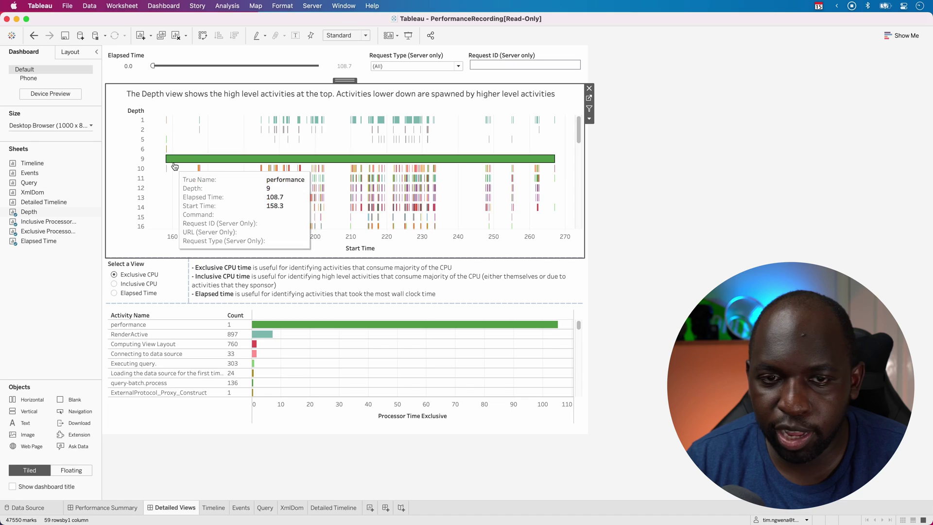
pyautogui.click(214, 218)
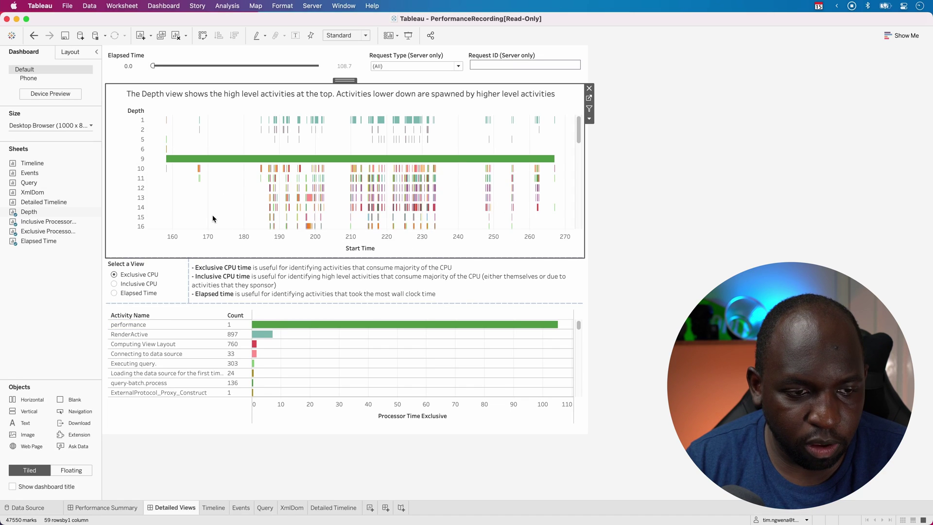
pyautogui.click(131, 334)
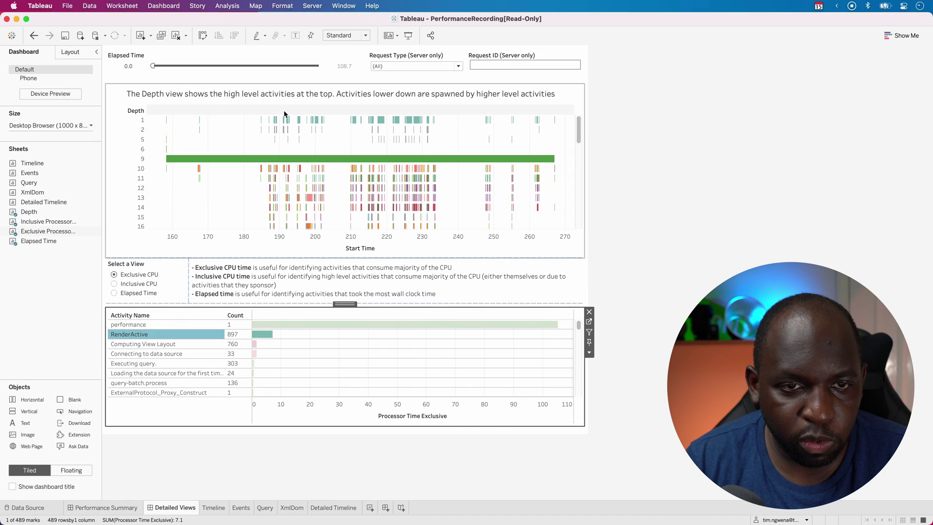
# Step: Highlight 'Executing query.' (303 occurrences) instead of RenderActive and check its bar tooltip
pyautogui.click(151, 364)
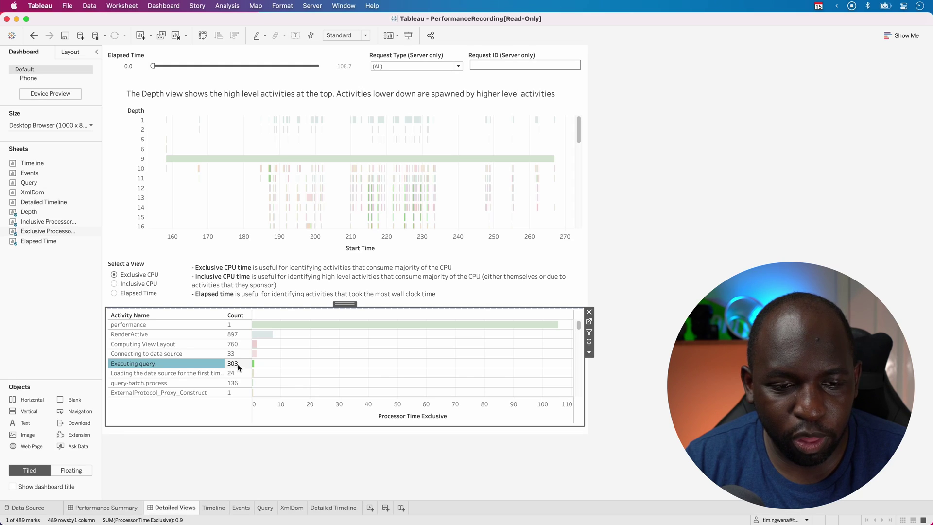
pyautogui.moveTo(254, 367)
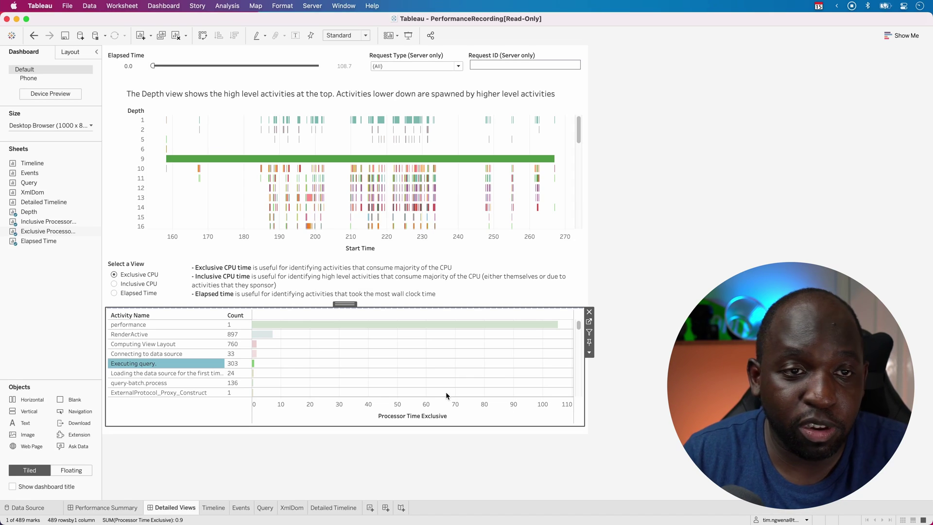
# Step: Add a new blank worksheet, Sheet 10, after cancelling the File menu and Save dialog
pyautogui.click(67, 6)
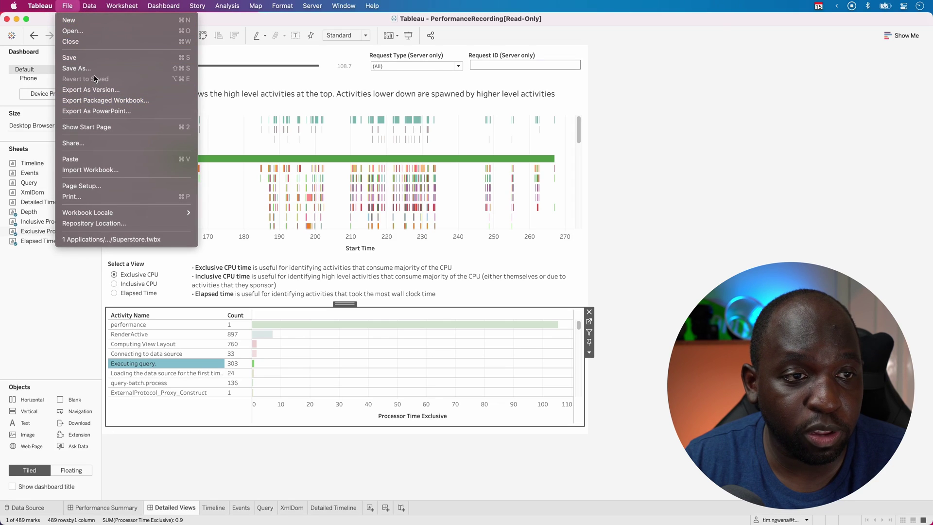
pyautogui.click(258, 168)
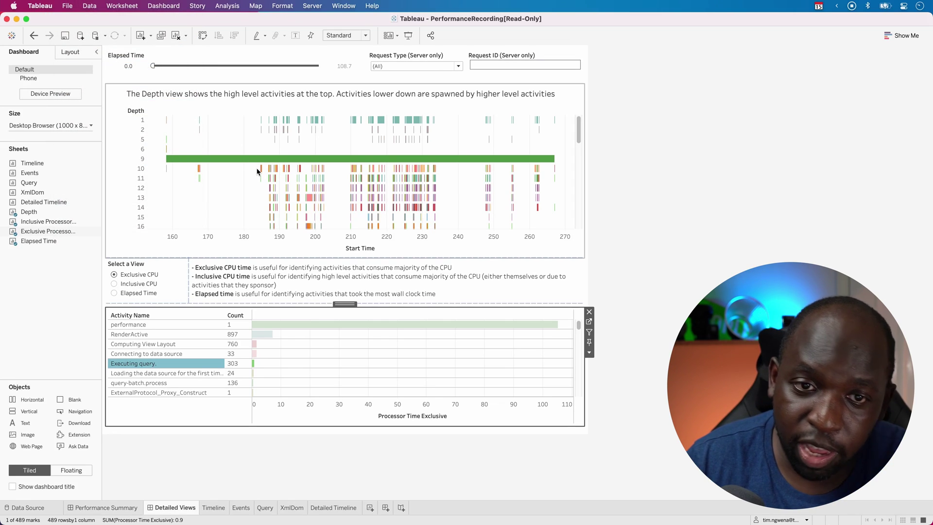
pyautogui.press('super+s')
pyautogui.click(653, 336)
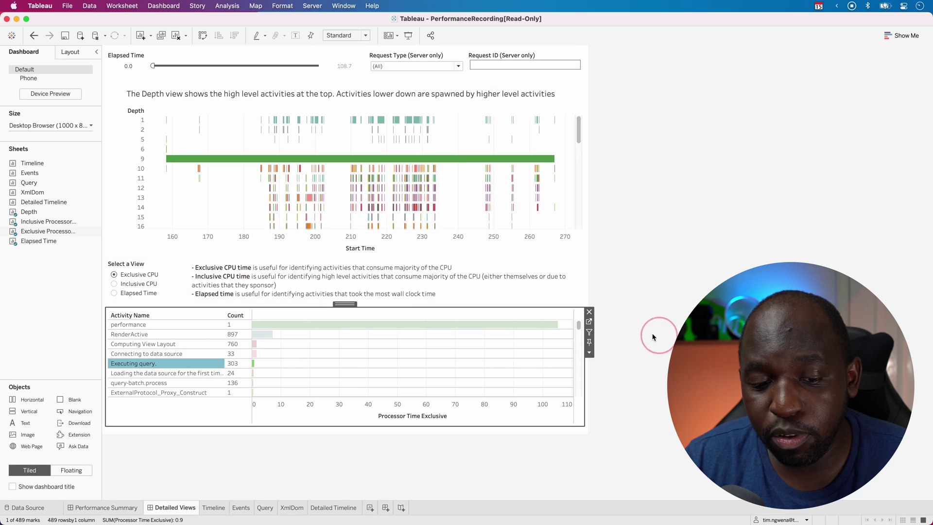
pyautogui.click(370, 508)
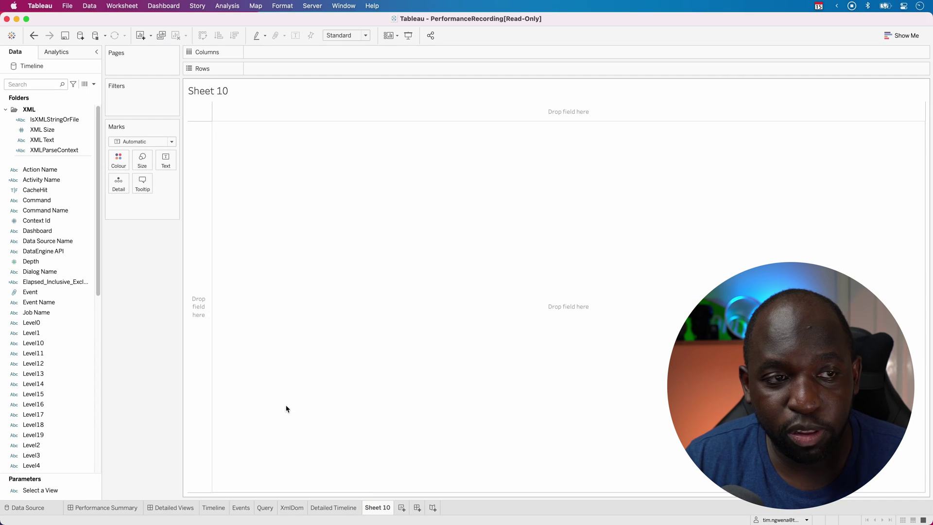
# Step: Create an extract of the Timeline data source
pyautogui.rightClick(40, 67)
pyautogui.click(91, 137)
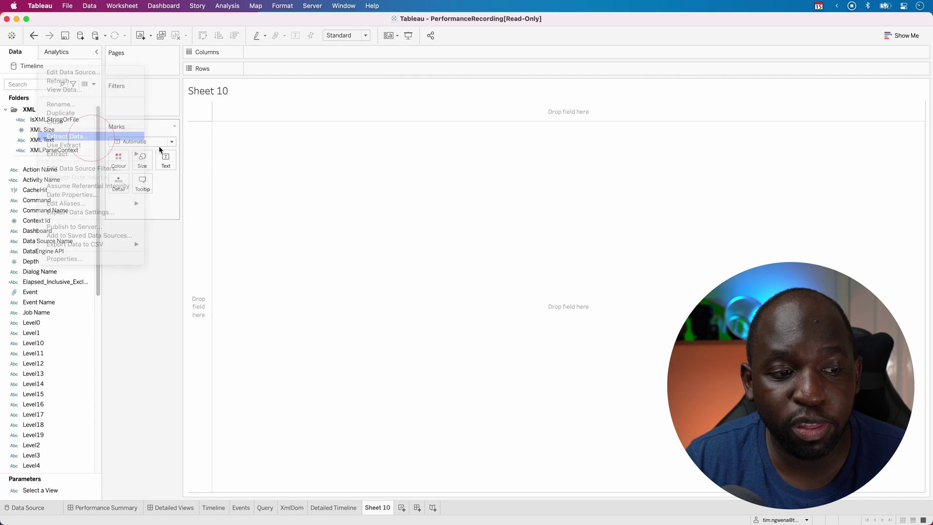
pyautogui.click(581, 443)
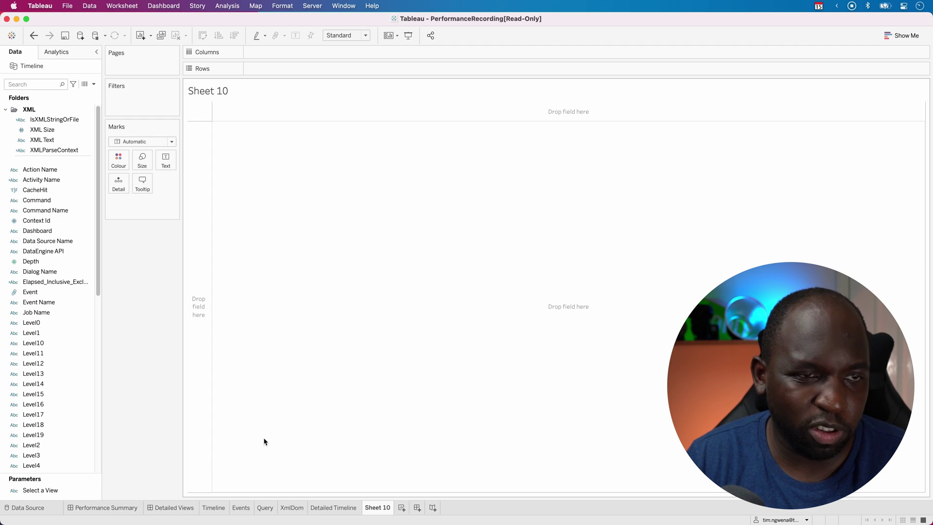
pyautogui.rightClick(30, 68)
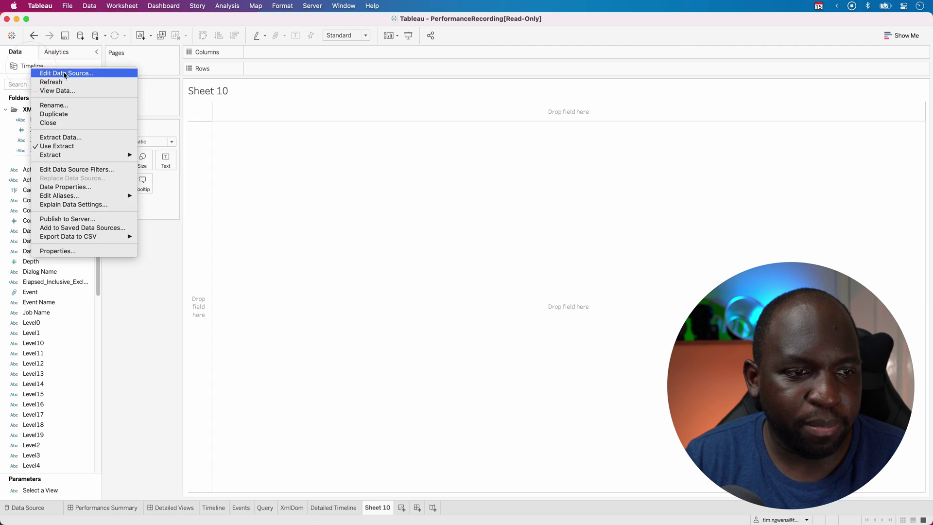
pyautogui.click(410, 278)
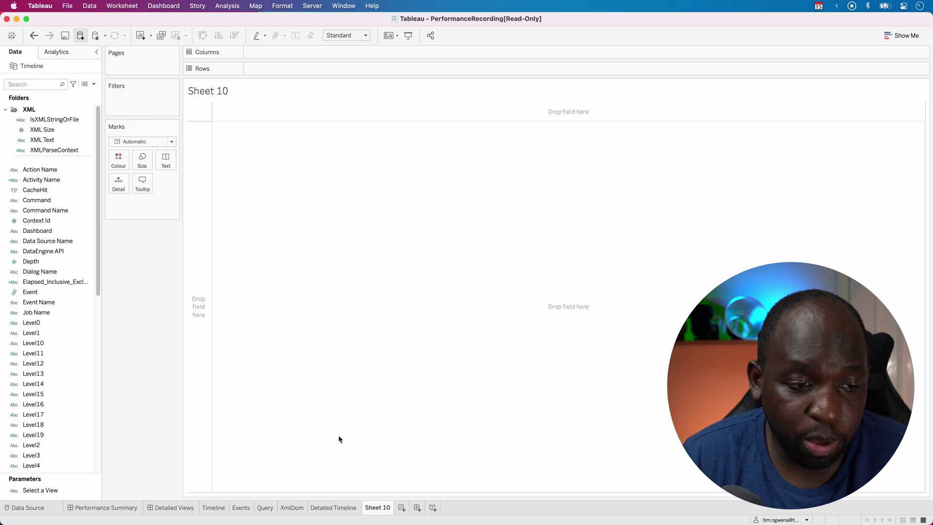
# Step: From Performance Summary, save to the Desktop as packaged workbook 'demo perf recording', then close it
pyautogui.click(155, 508)
pyautogui.click(92, 507)
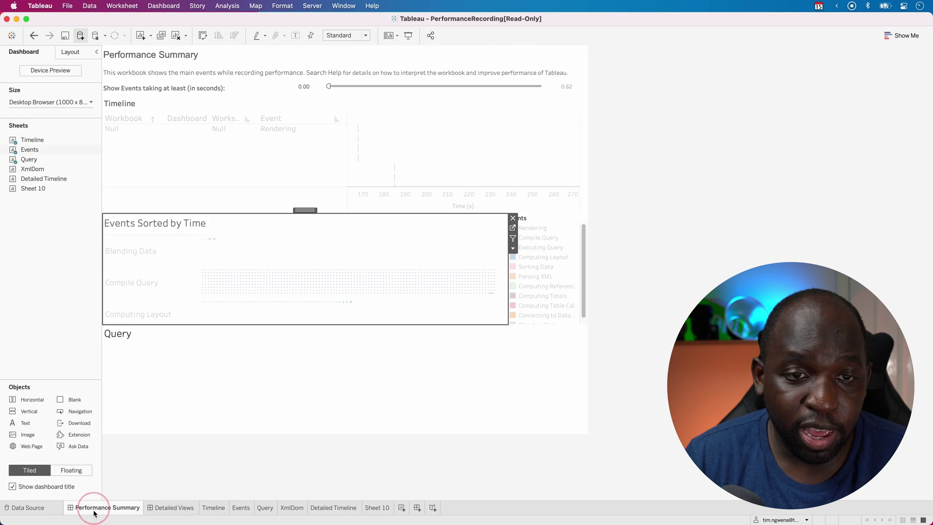
pyautogui.click(67, 6)
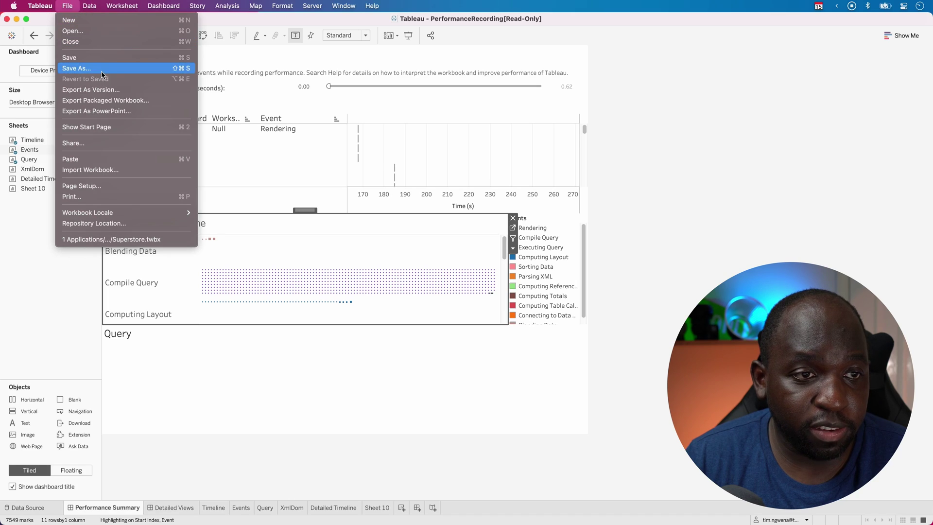
pyautogui.click(396, 96)
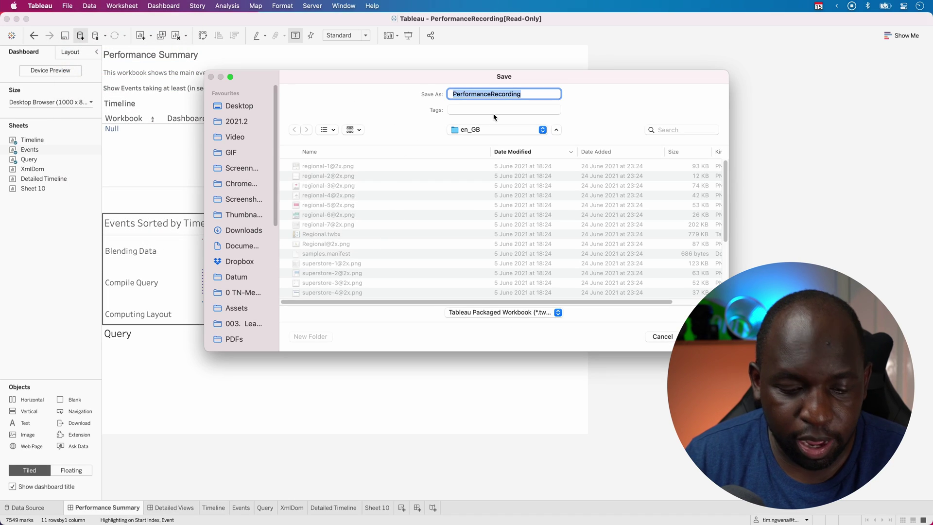
pyautogui.press('super+shift+d')
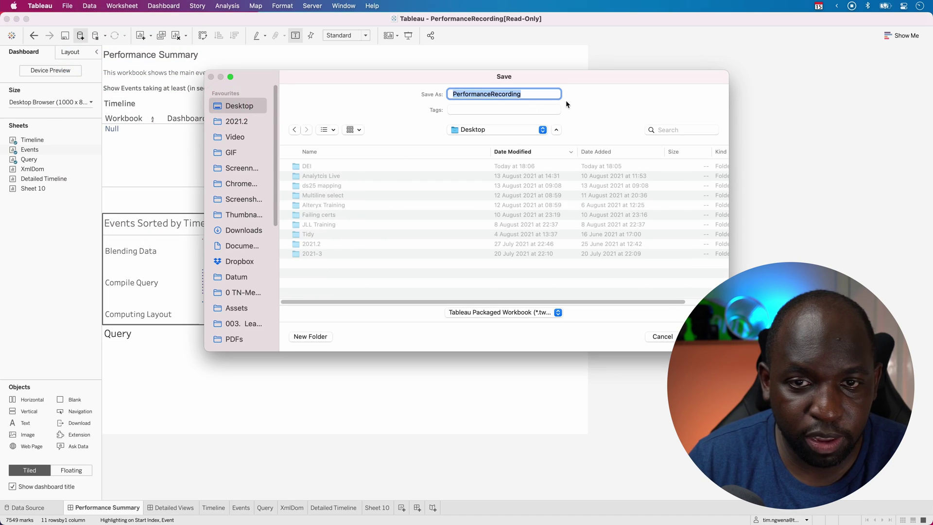
pyautogui.write('demo per')
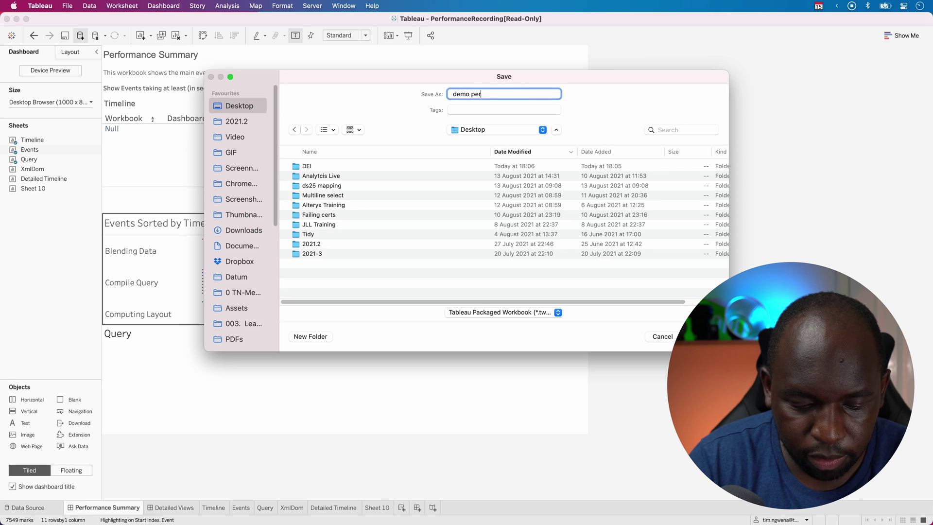
pyautogui.write('f recording')
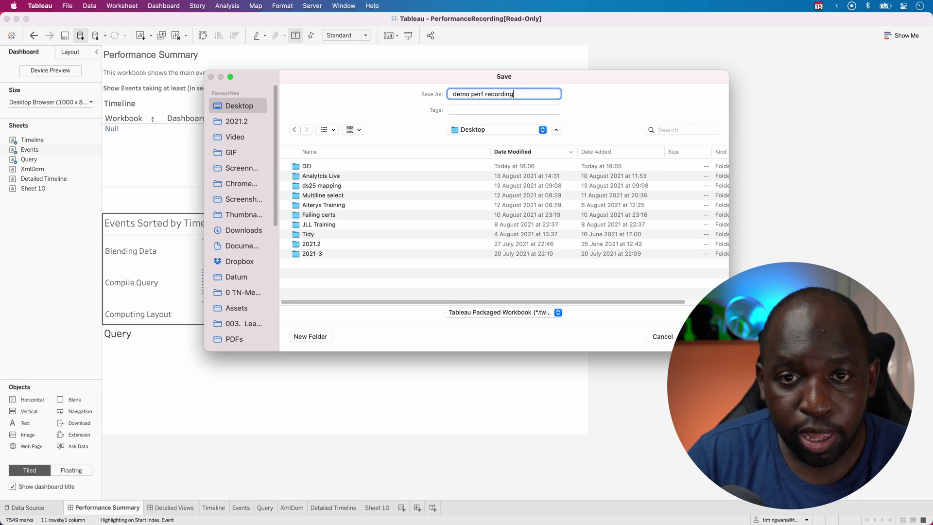
pyautogui.press('Return')
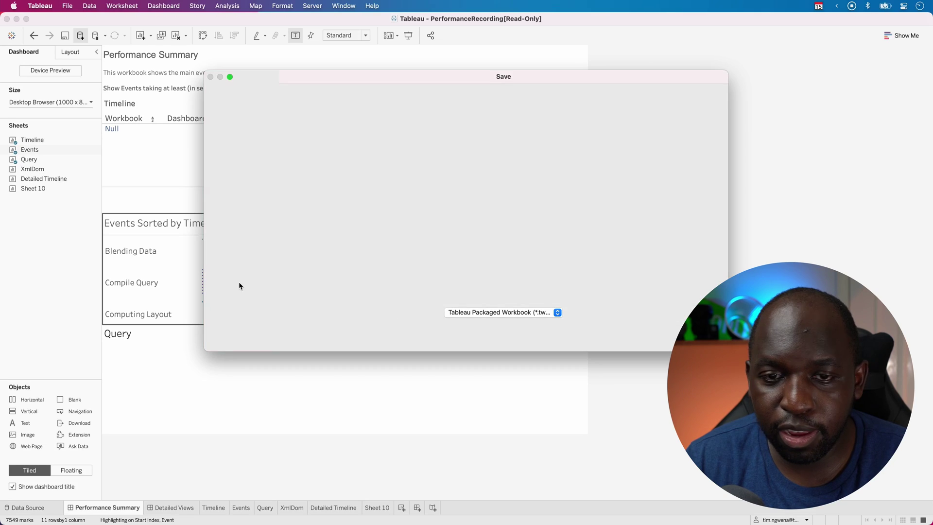
pyautogui.click(6, 18)
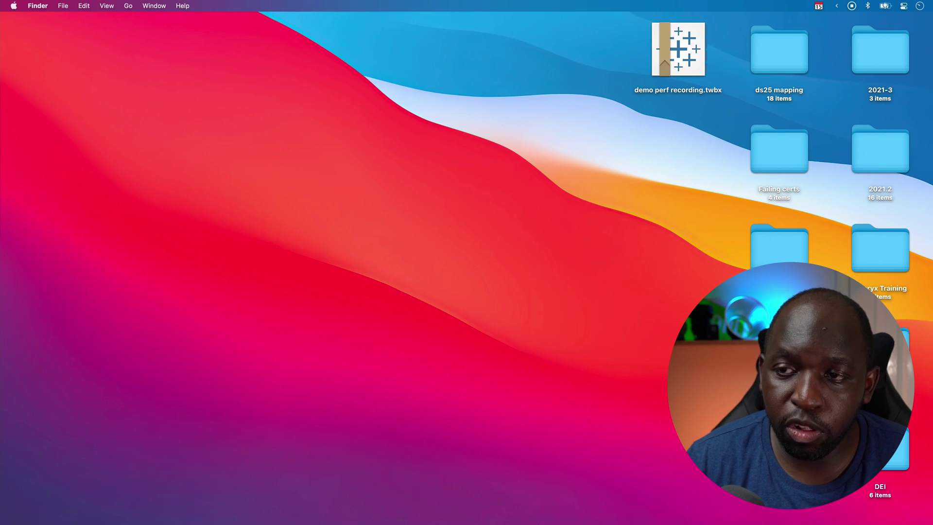
# Step: Relaunch Tableau Desktop 2021.2 from the Dock, returning to the Superstore Customer Analysis dashboard
pyautogui.moveTo(930, 178)
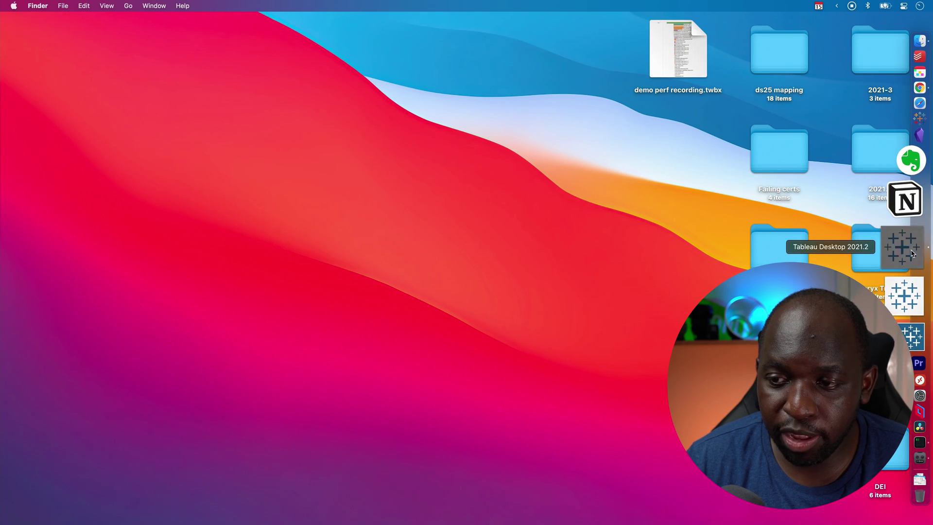
pyautogui.click(923, 246)
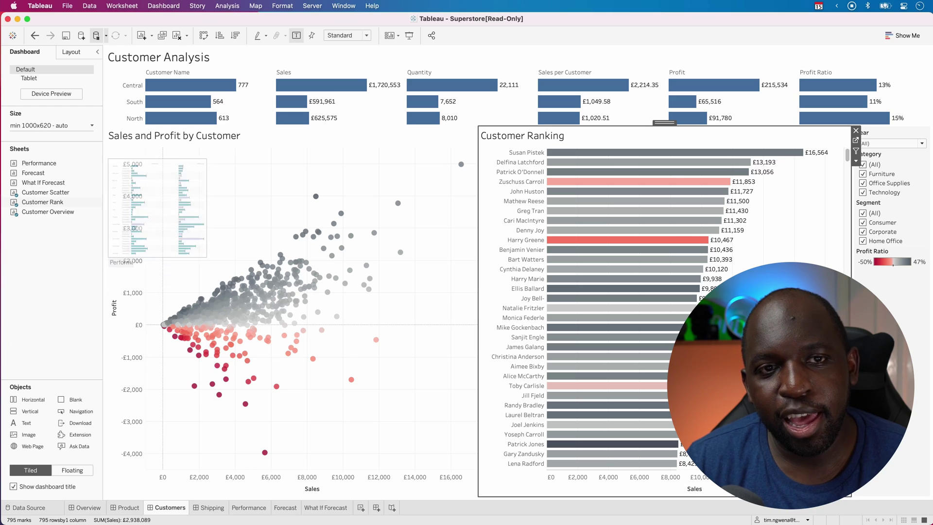